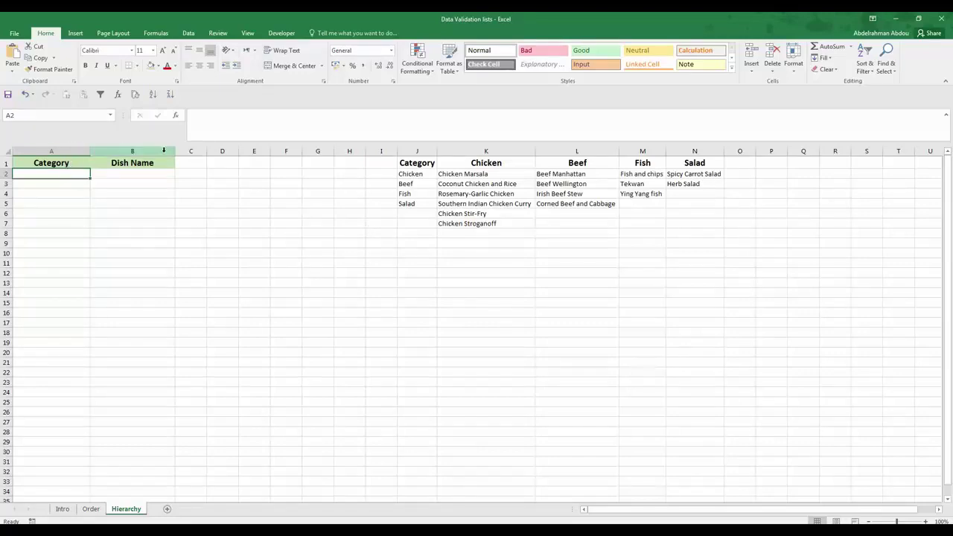
Step: Review the Category and Dish Name headings and the Chicken, Beef, Fish, Salad entries
left_click(75, 161)
left_click(122, 164)
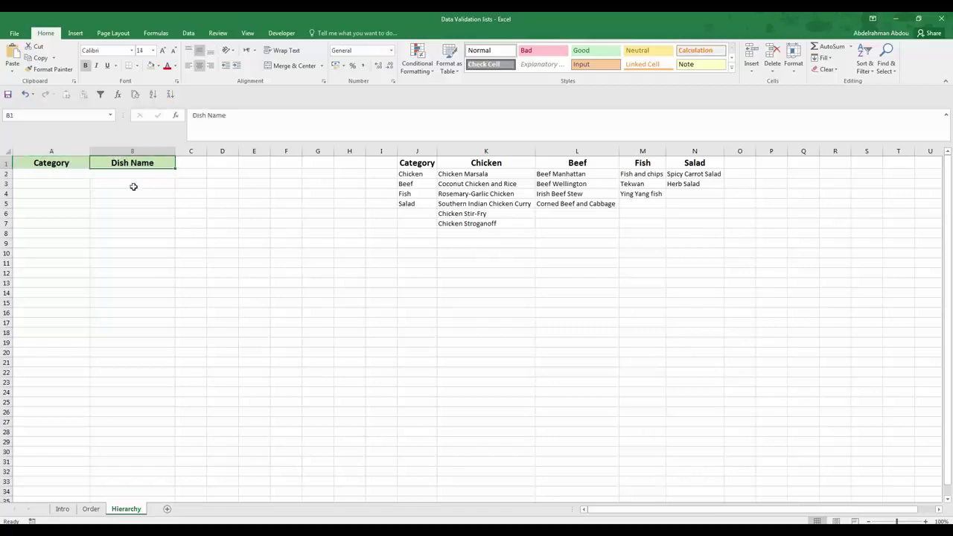
left_click(77, 173)
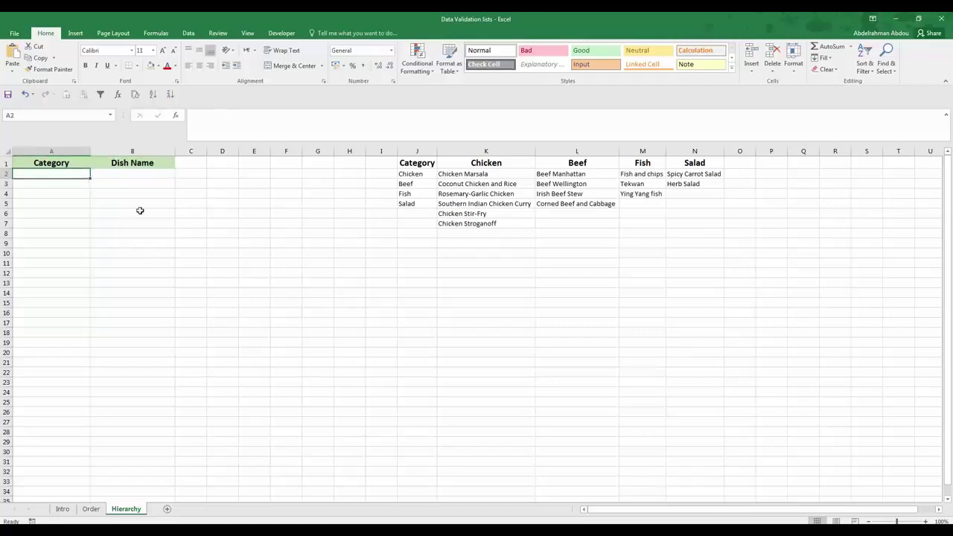
left_click(426, 174)
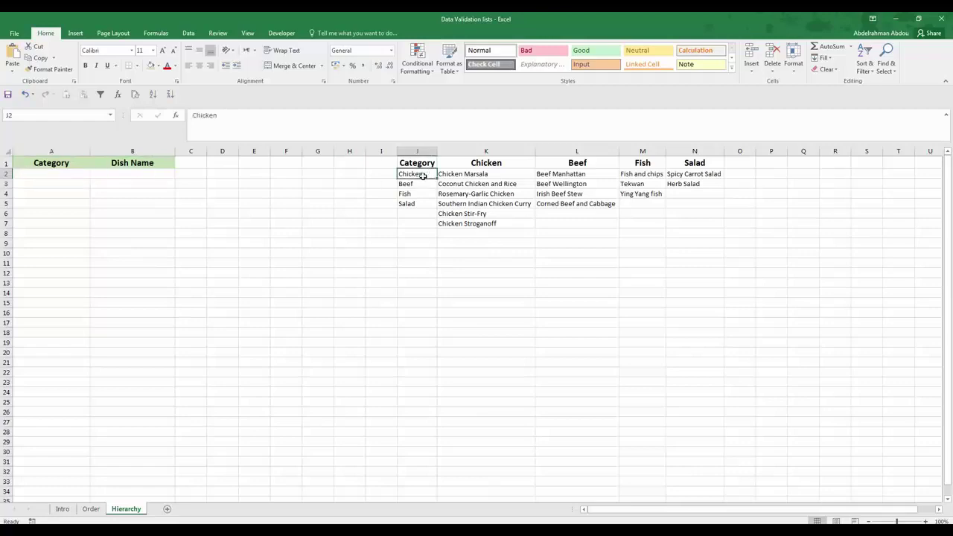
left_click(422, 183)
left_click(417, 194)
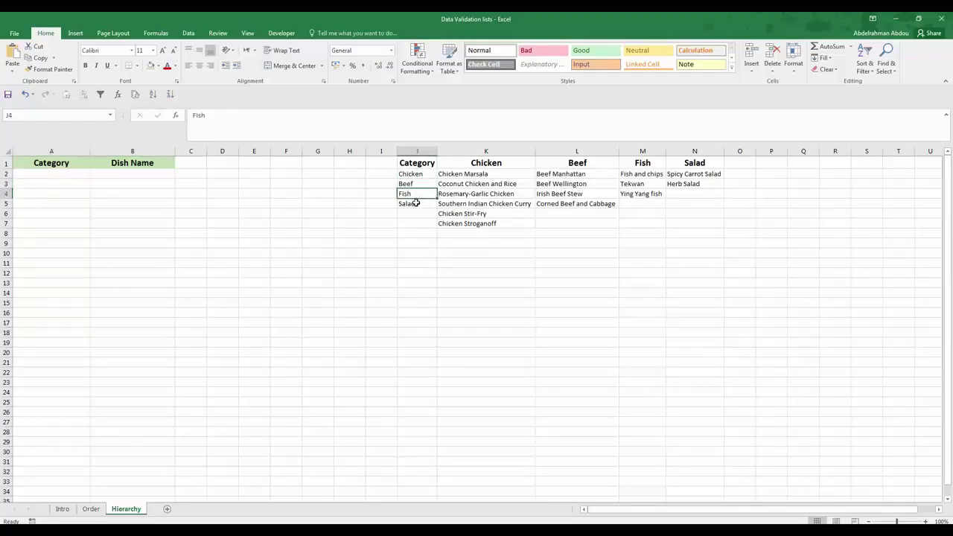
left_click(415, 204)
key("ctrl+Home")
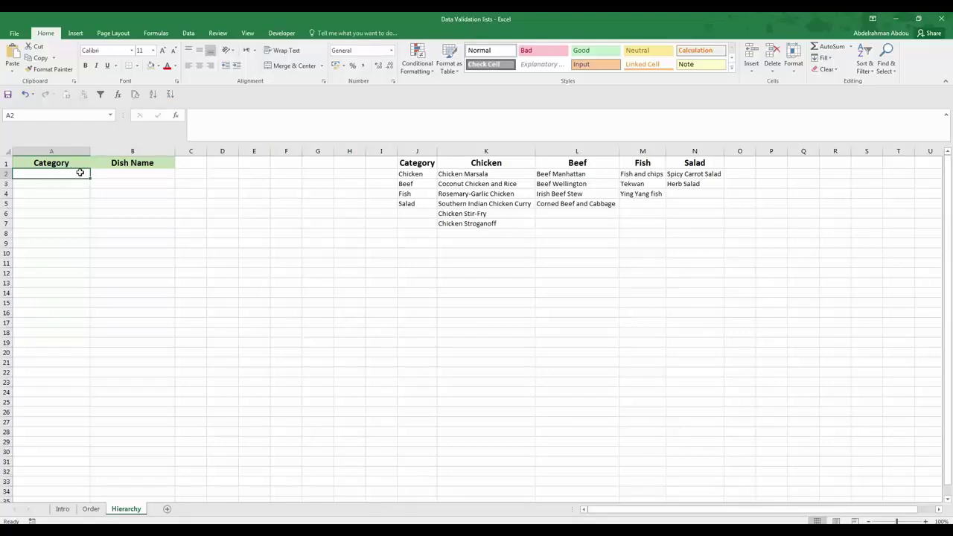
left_click(109, 175)
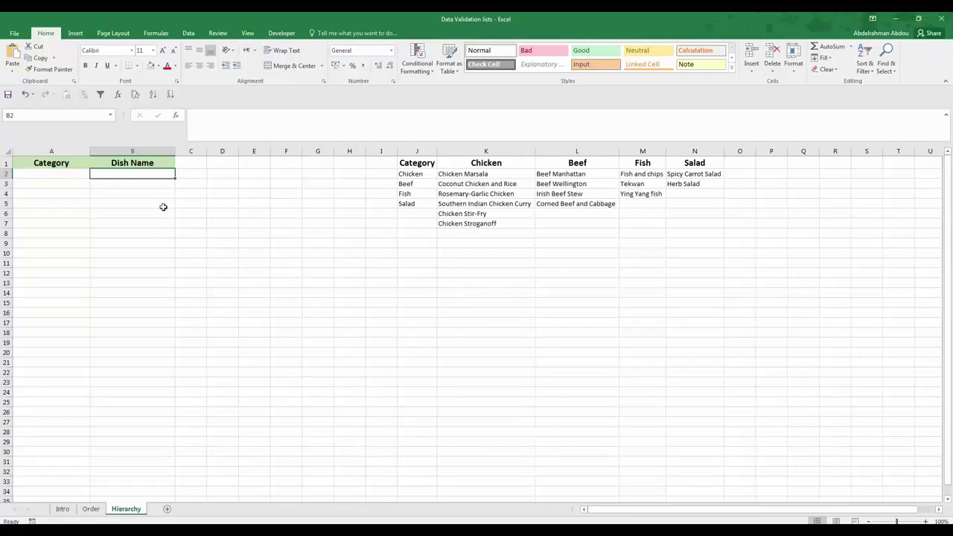
left_click(76, 179)
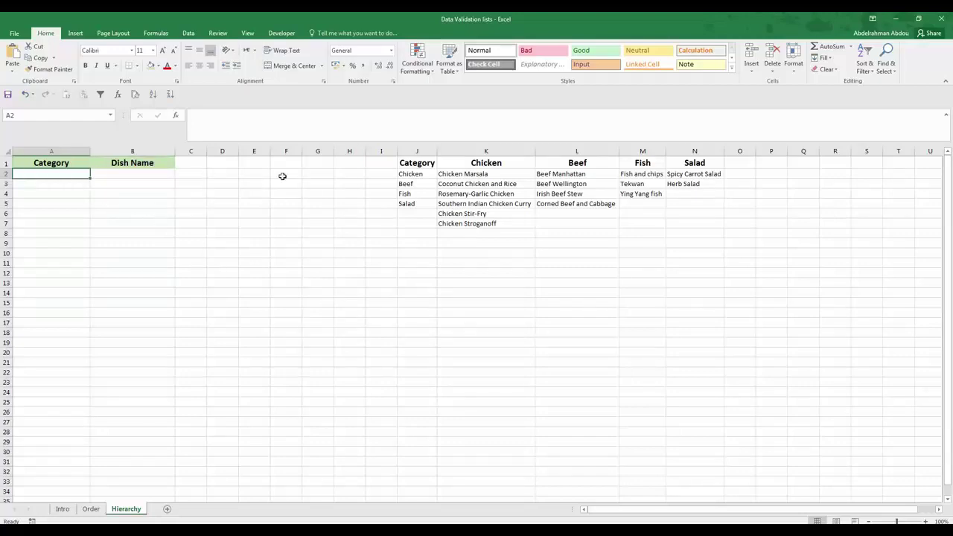
Step: Name the range J2:J5 'Category' using the Name Box
left_click_drag(406, 175, 406, 203)
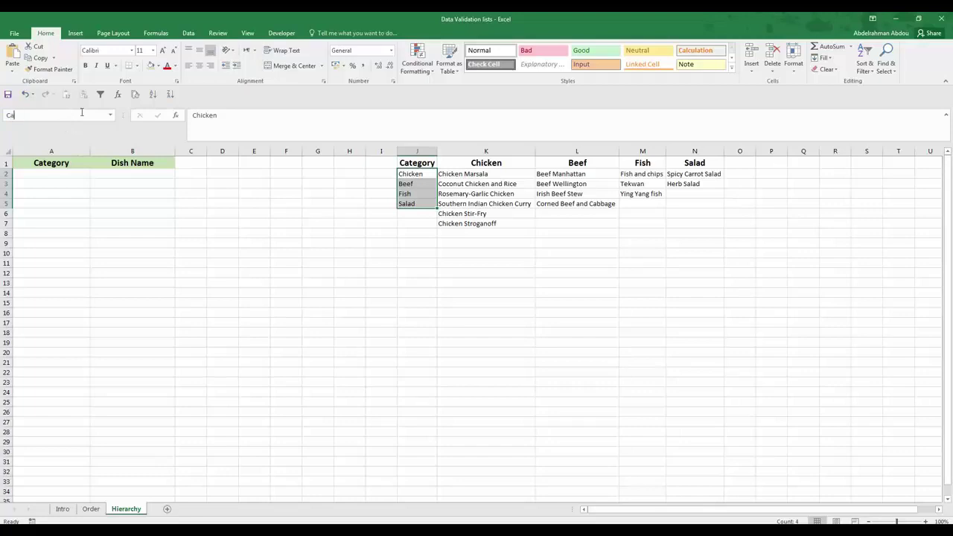
left_click(82, 111)
type("Category")
key("Return")
Step: Verify the Category name from the Name Box list, then reselect J2:J5
left_click(286, 233)
left_click(110, 114)
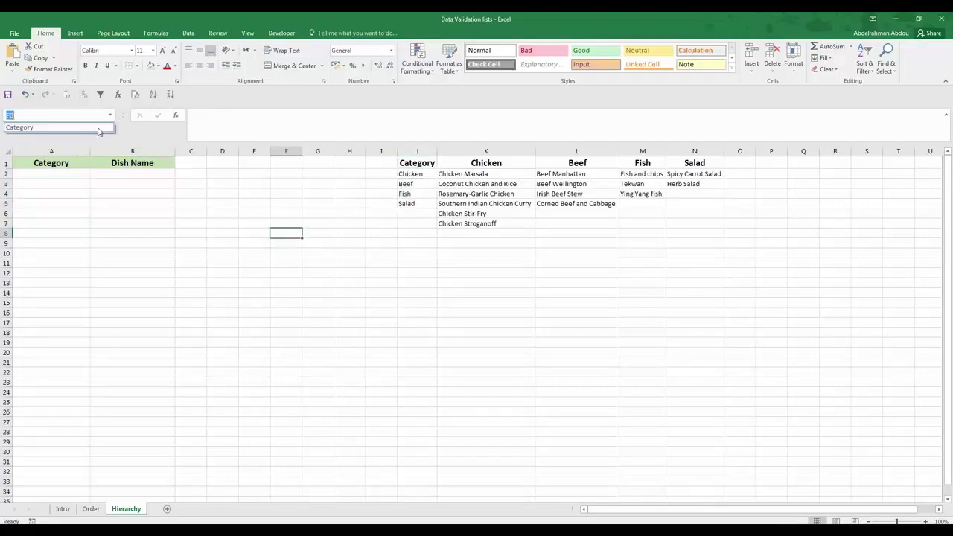
left_click(98, 131)
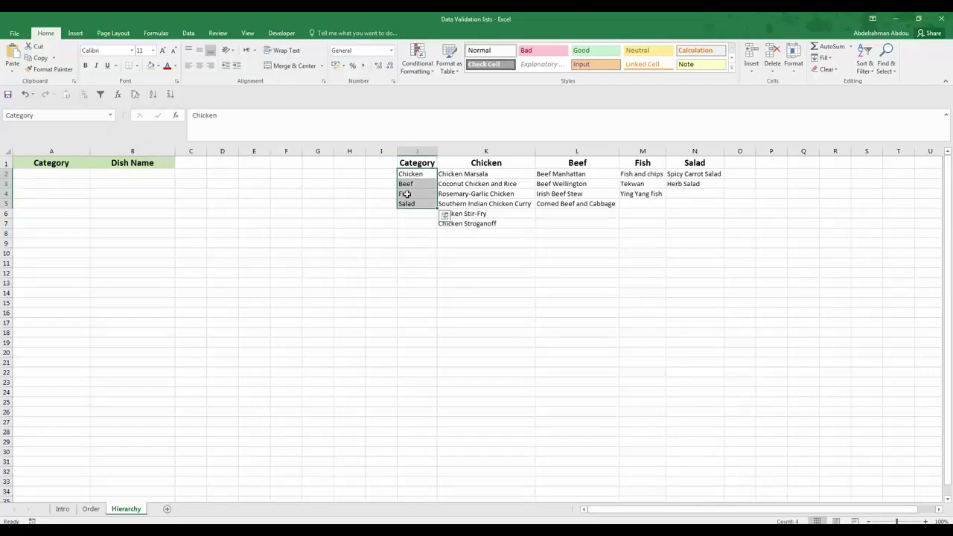
left_click(296, 202)
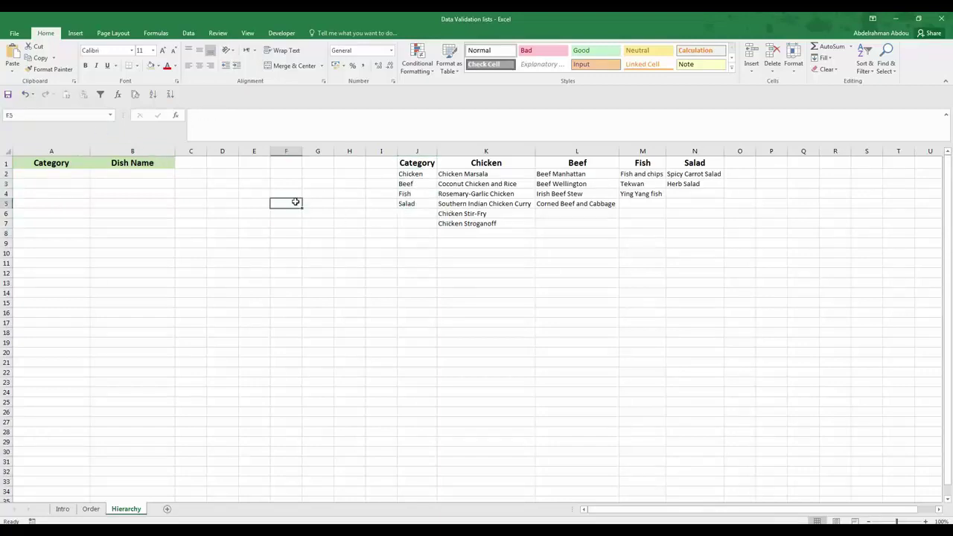
left_click(109, 115)
left_click_drag(405, 177, 404, 202)
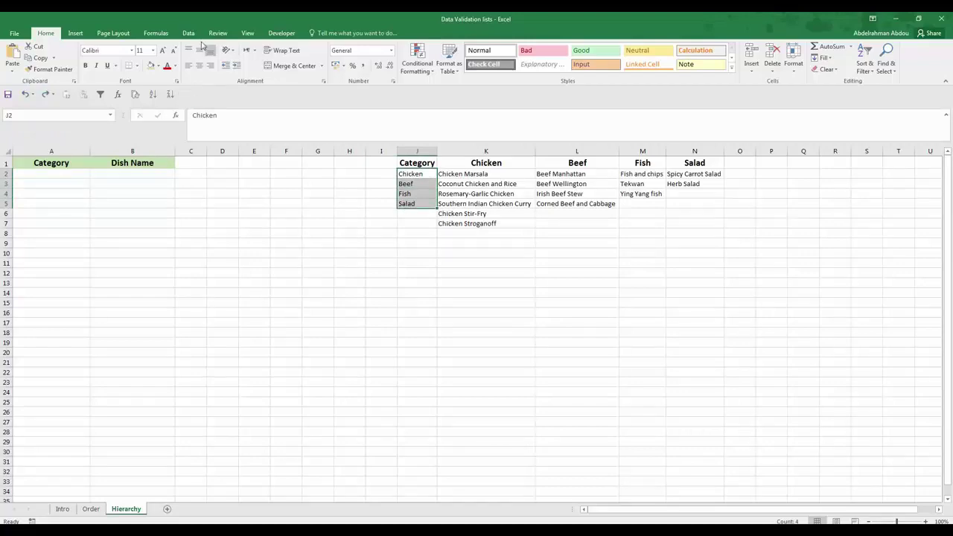
Step: Review Name Manager and a new-name setup for J2:J5, cancelling without adding any name
left_click(155, 33)
left_click(277, 54)
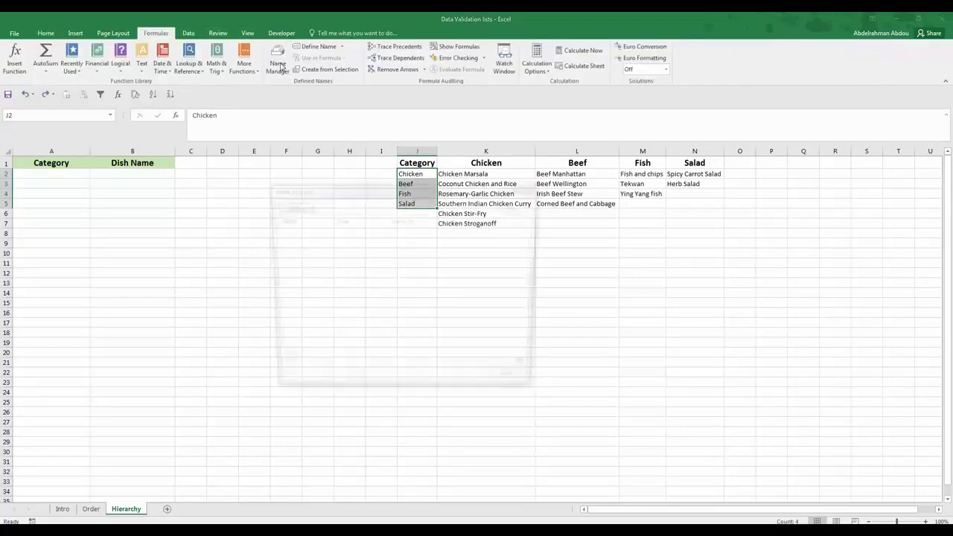
left_click(292, 204)
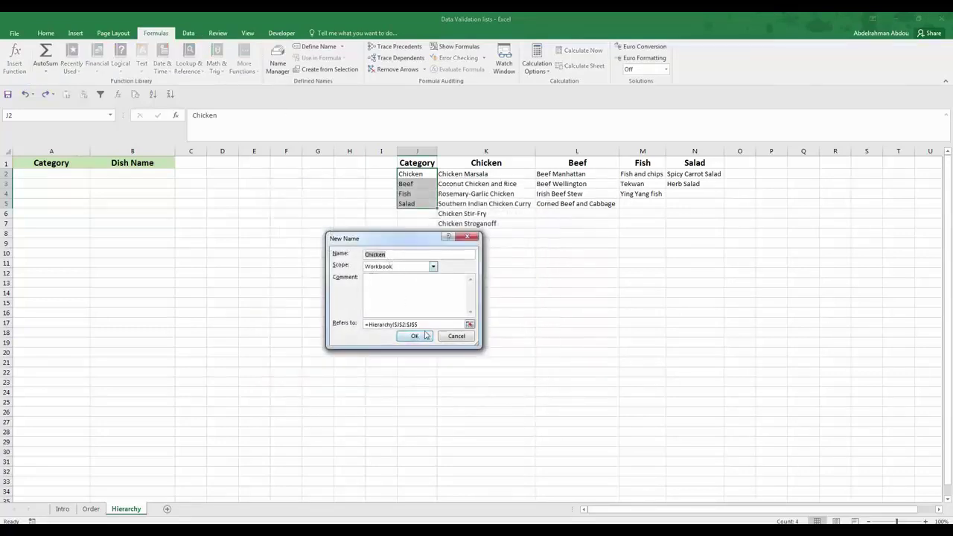
left_click(469, 325)
left_click(469, 256)
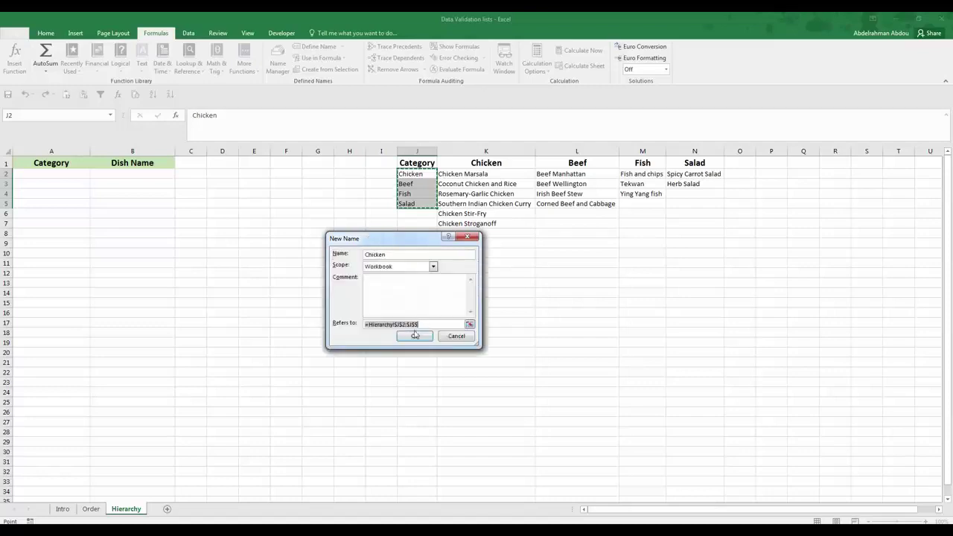
left_click(457, 336)
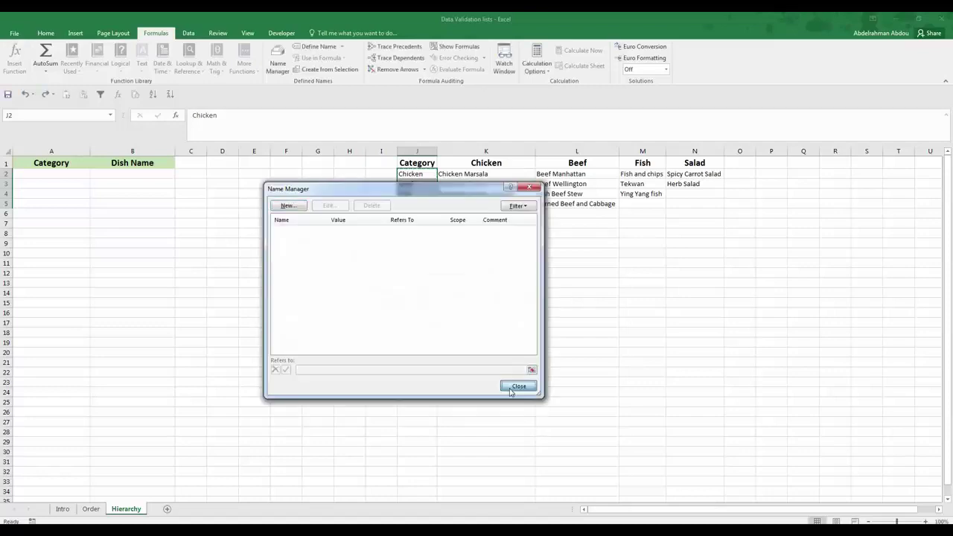
left_click(514, 387)
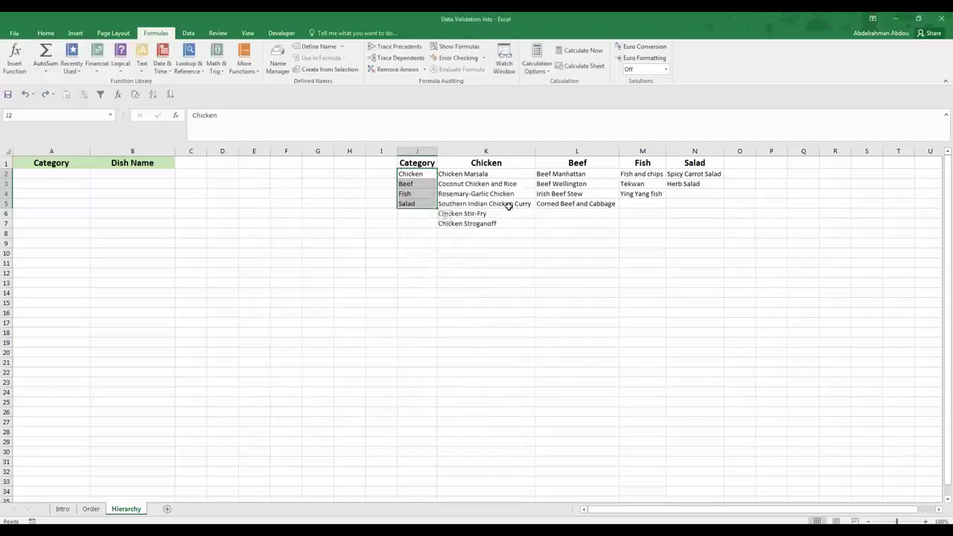
left_click(408, 172)
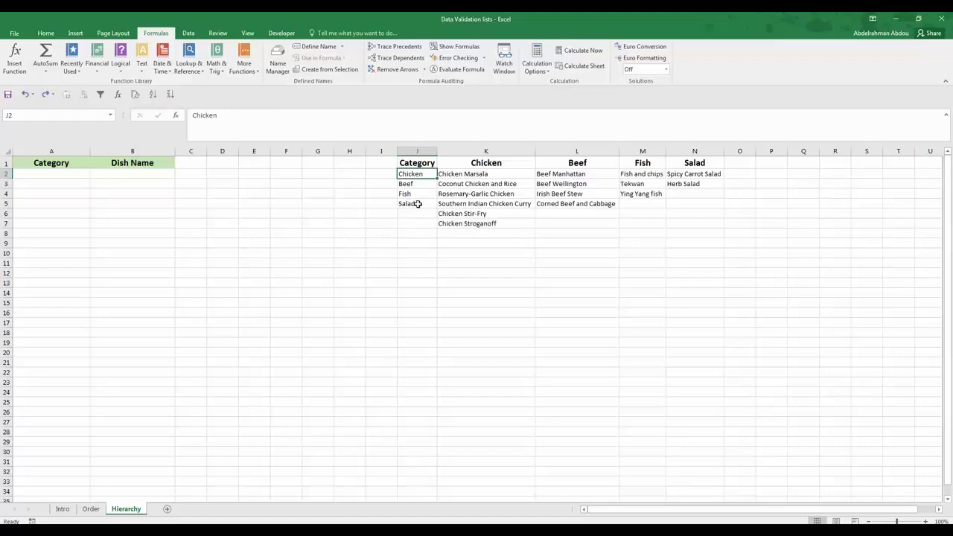
Step: Create names for J1:N7 from the top-row headers only, with Left column unchecked
left_click_drag(417, 162, 693, 220)
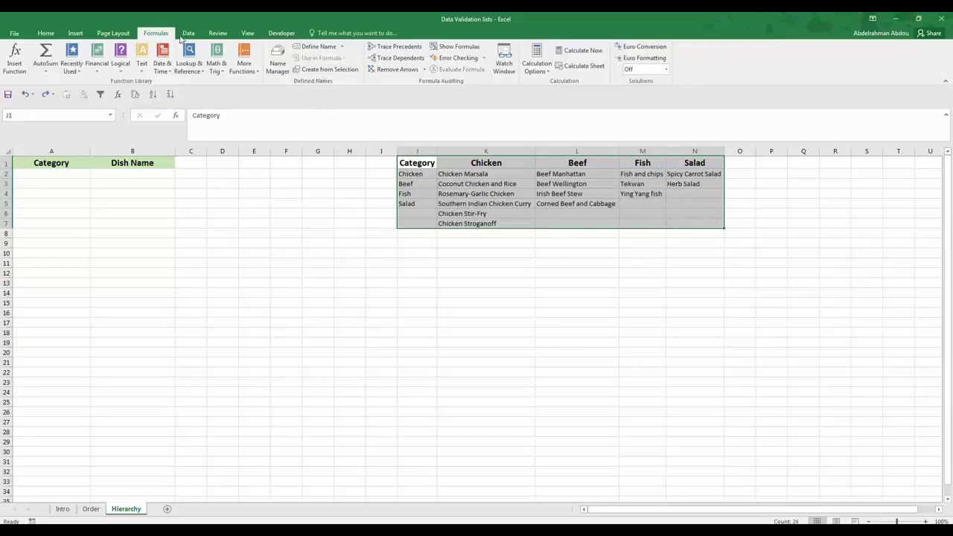
left_click(320, 71)
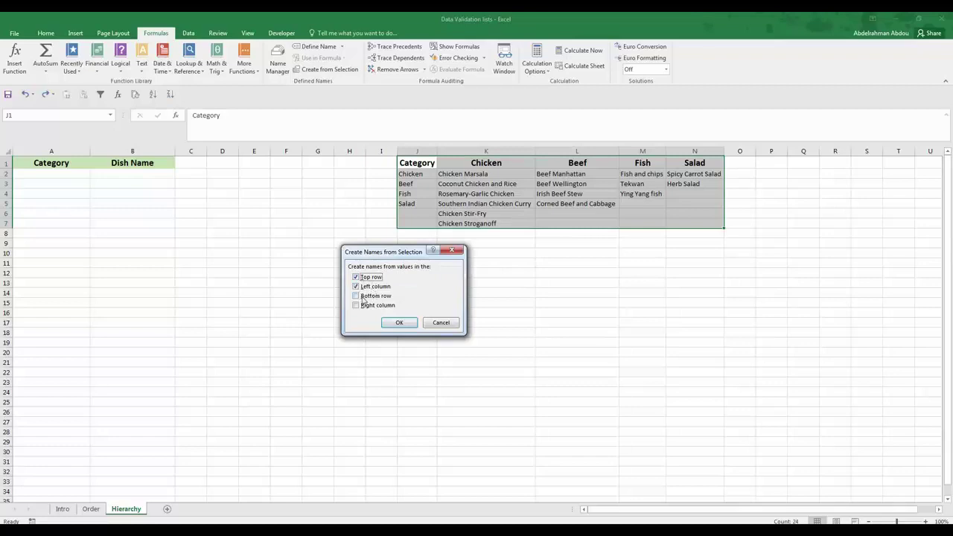
left_click(364, 287)
left_click(408, 324)
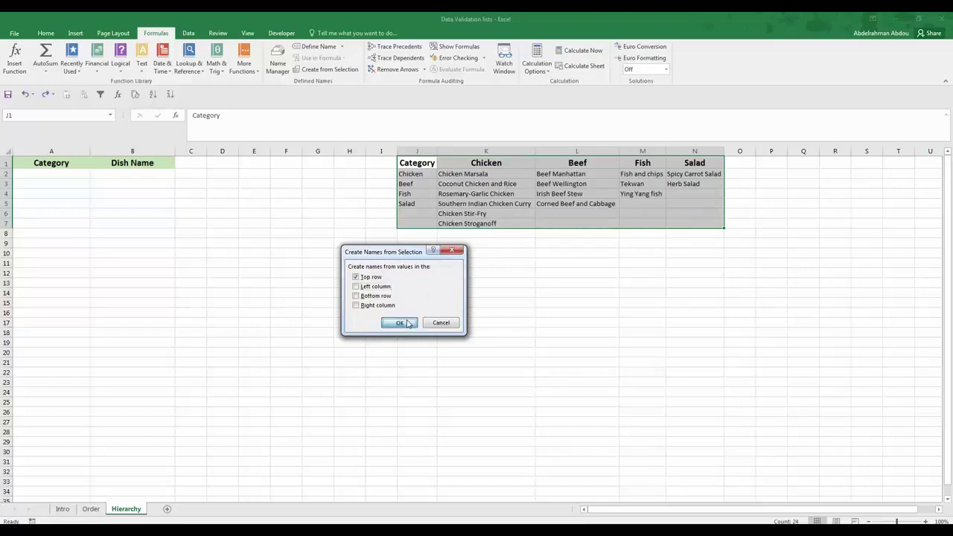
left_click(411, 244)
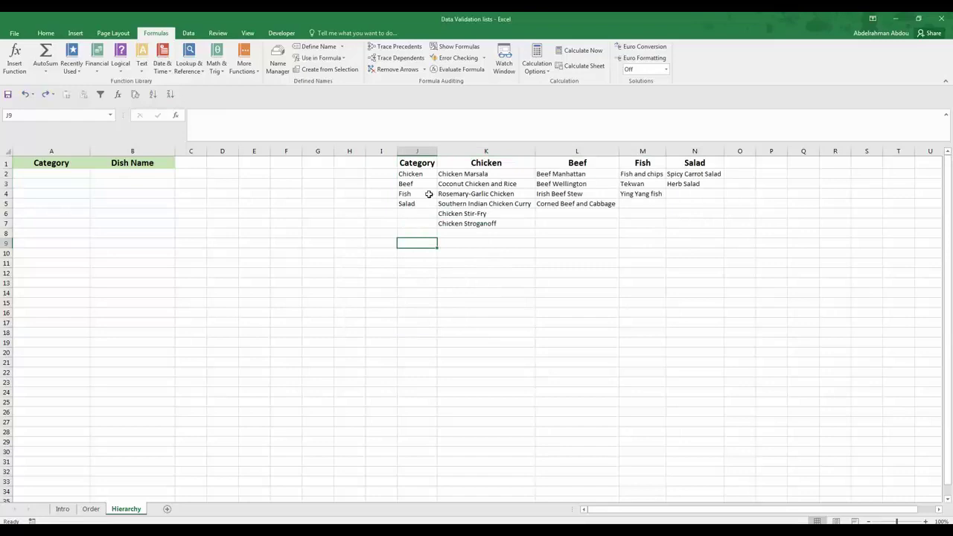
left_click(111, 116)
left_click(98, 128)
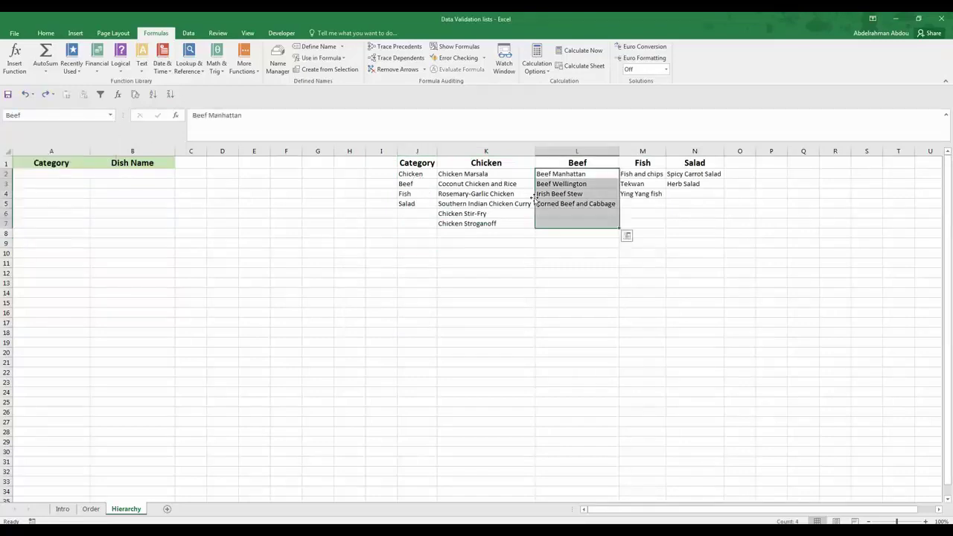
left_click(111, 116)
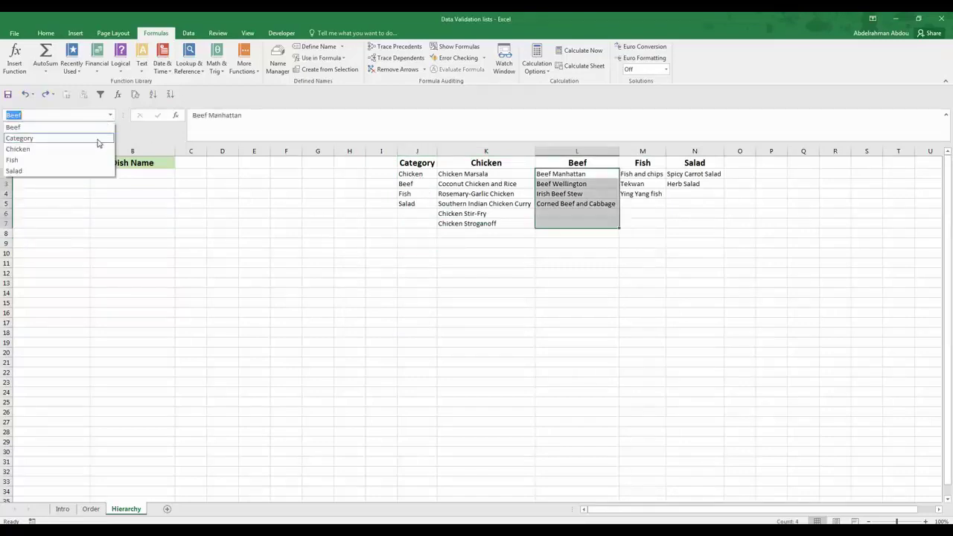
left_click(96, 150)
left_click(502, 195)
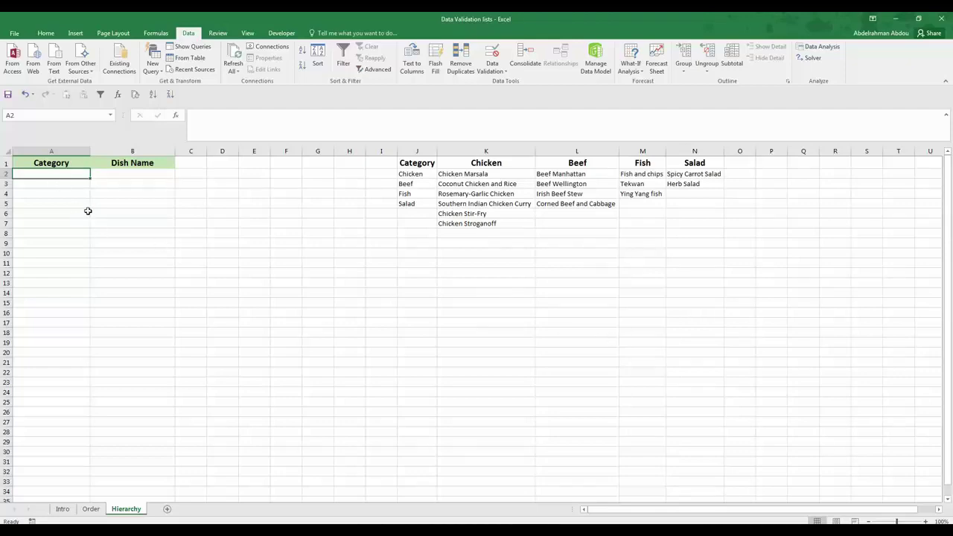
Step: Apply List validation with source =Category to column A and test A2's dropdown
left_click(73, 151)
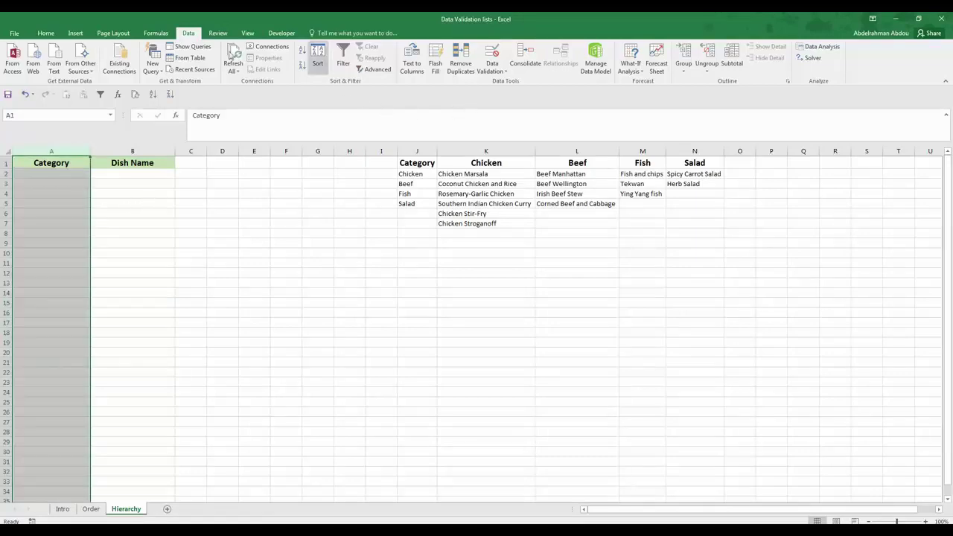
left_click(491, 54)
left_click(347, 268)
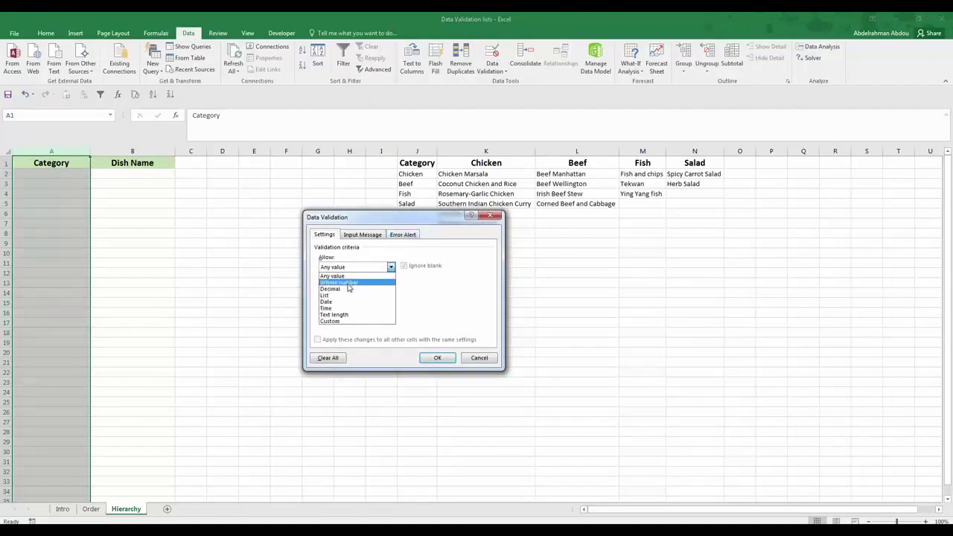
left_click(350, 296)
left_click(363, 306)
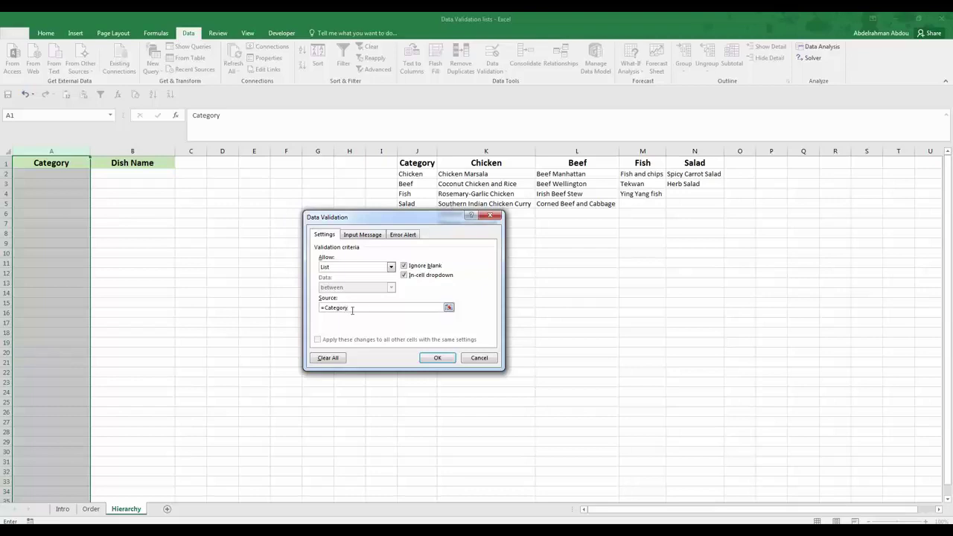
left_click(437, 358)
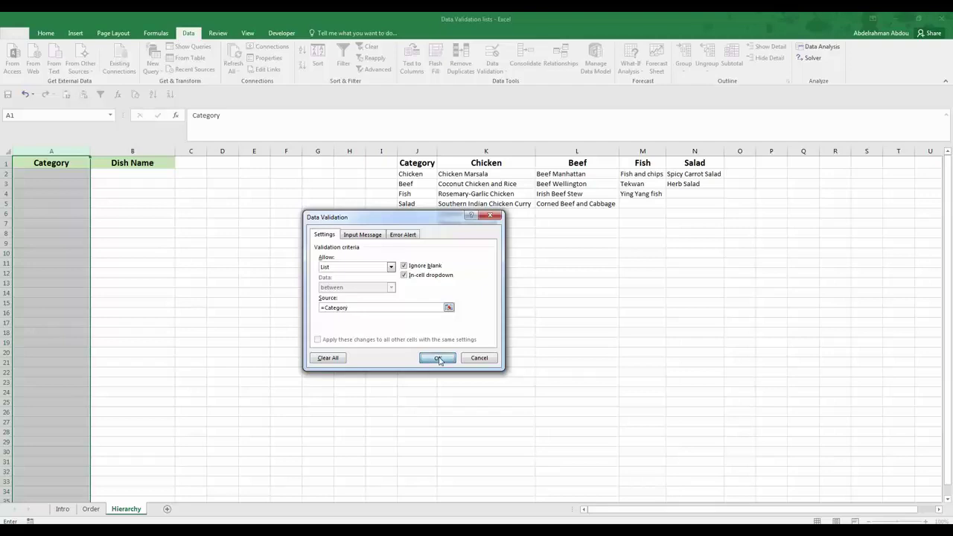
left_click(60, 183)
left_click(76, 176)
left_click(93, 174)
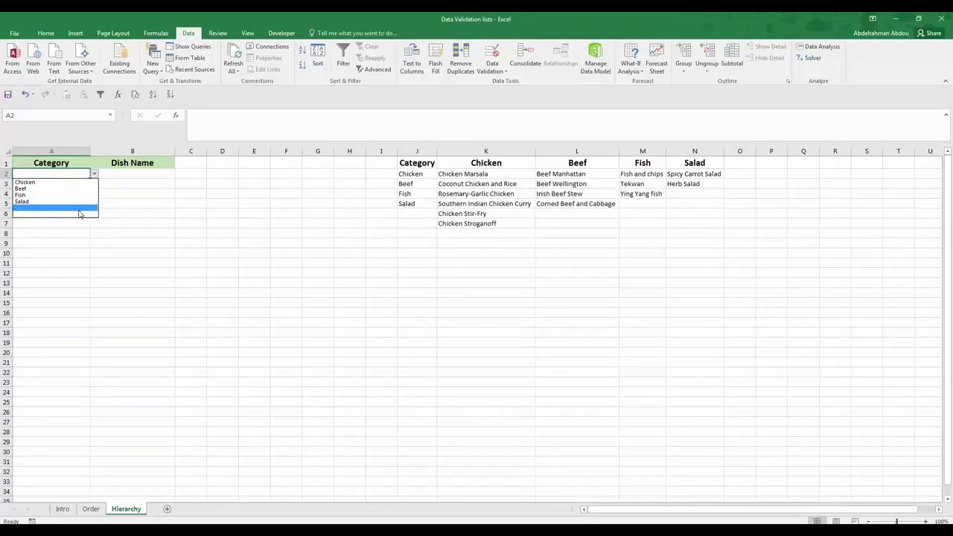
Step: Check the blank cells J6:J7, then choose Chicken from A2's category dropdown
left_click_drag(415, 215, 415, 222)
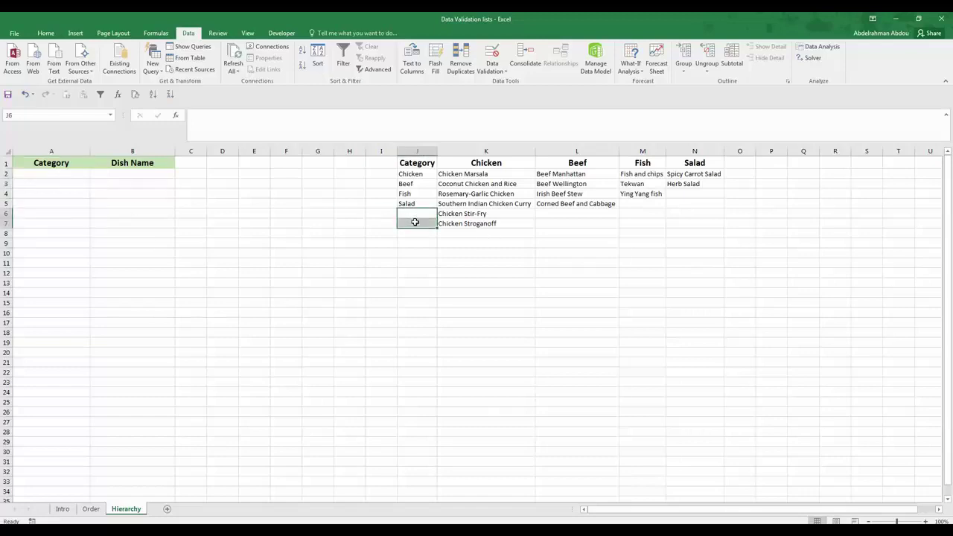
left_click(416, 173)
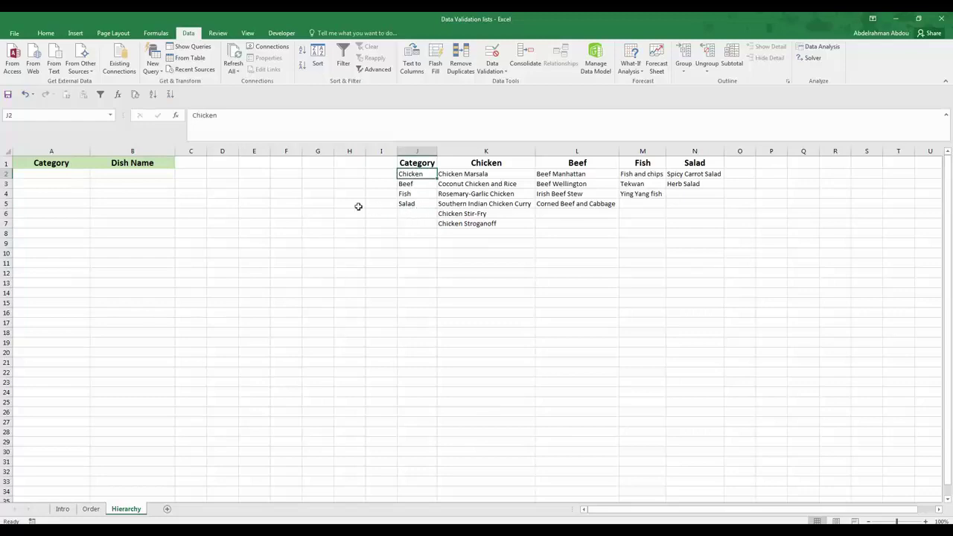
left_click(44, 174)
left_click(94, 174)
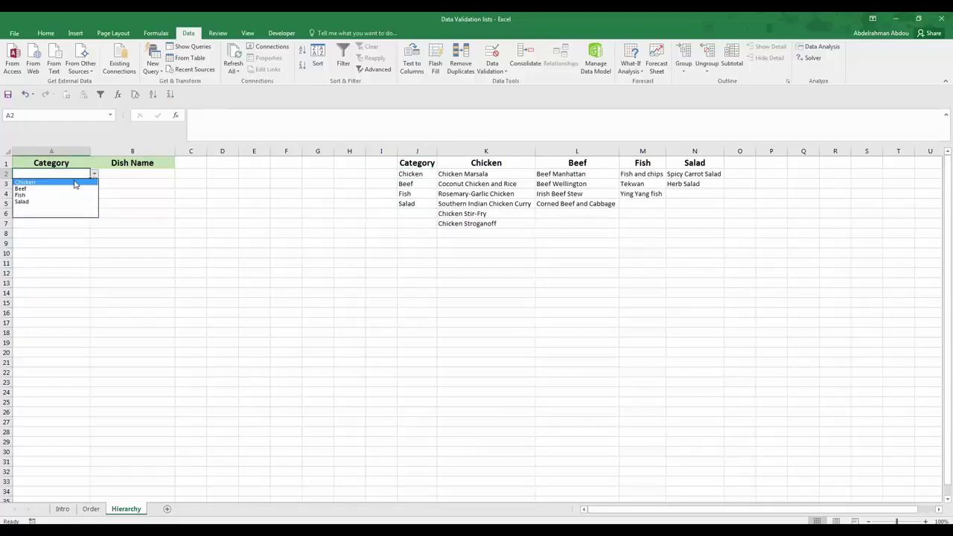
left_click(74, 183)
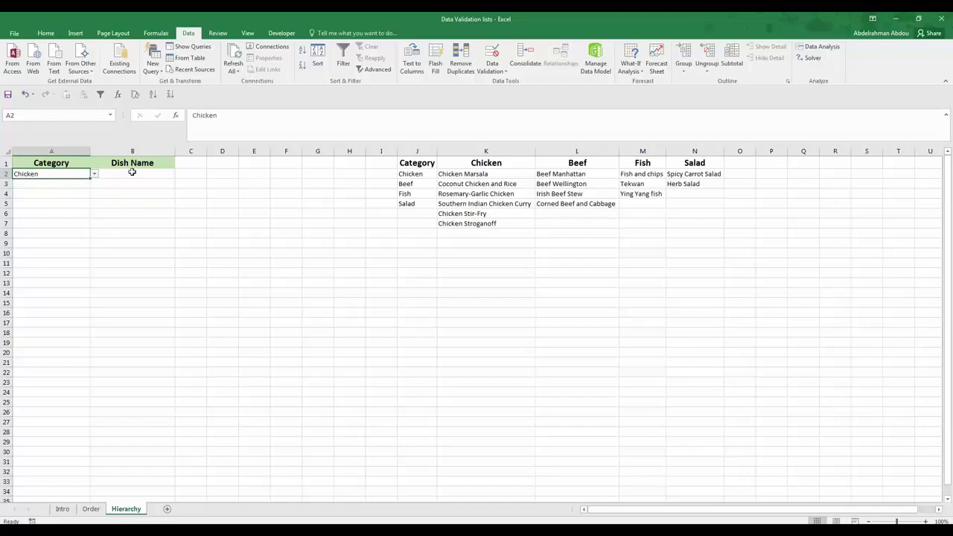
left_click(132, 172)
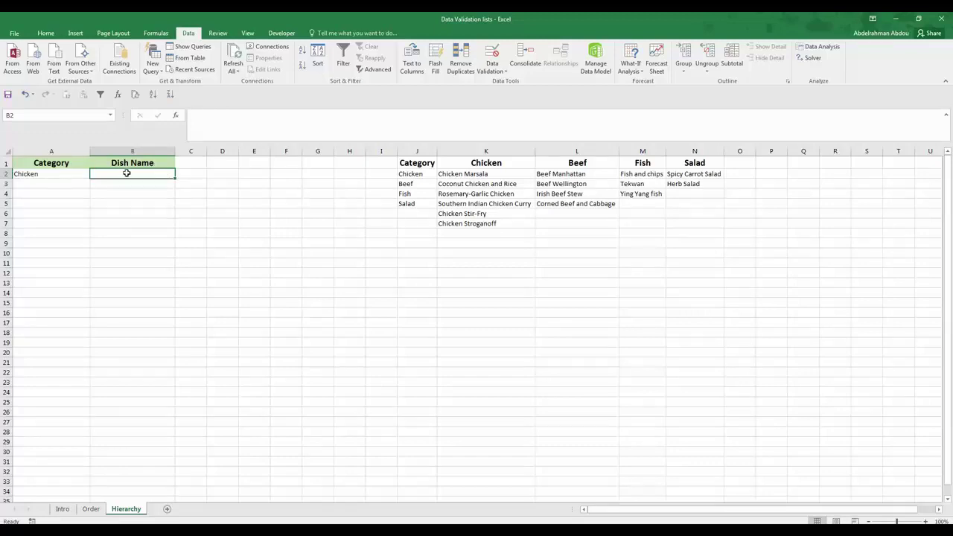
left_click(75, 172)
left_click(139, 178)
left_click(143, 172)
Step: Apply List validation to column B with source =INDIRECT(A1) using a relative A1 reference
left_click(149, 152)
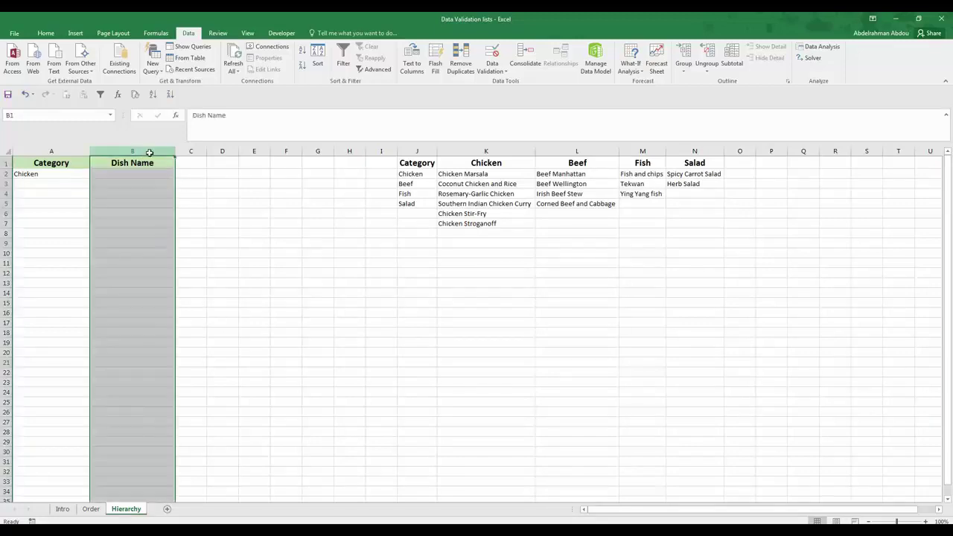
left_click(492, 53)
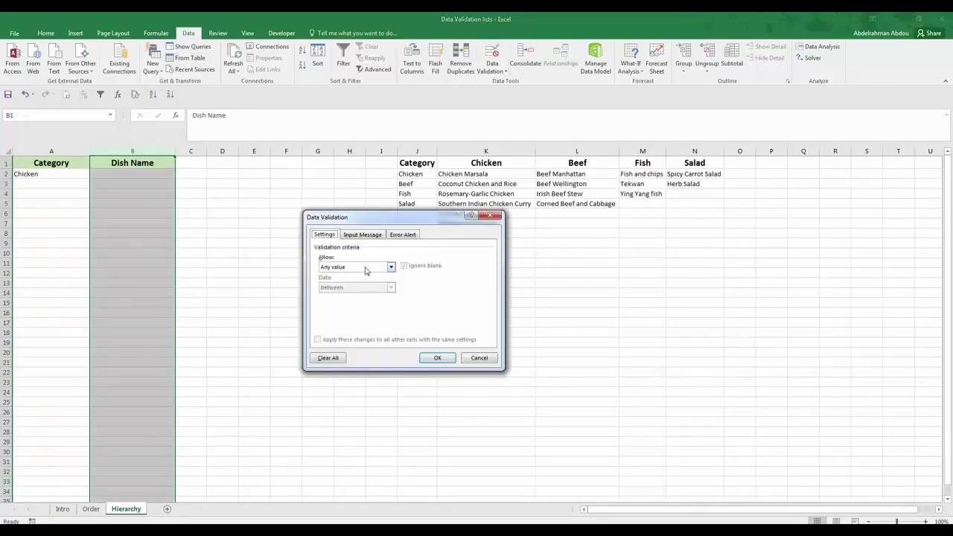
left_click(365, 270)
left_click(350, 296)
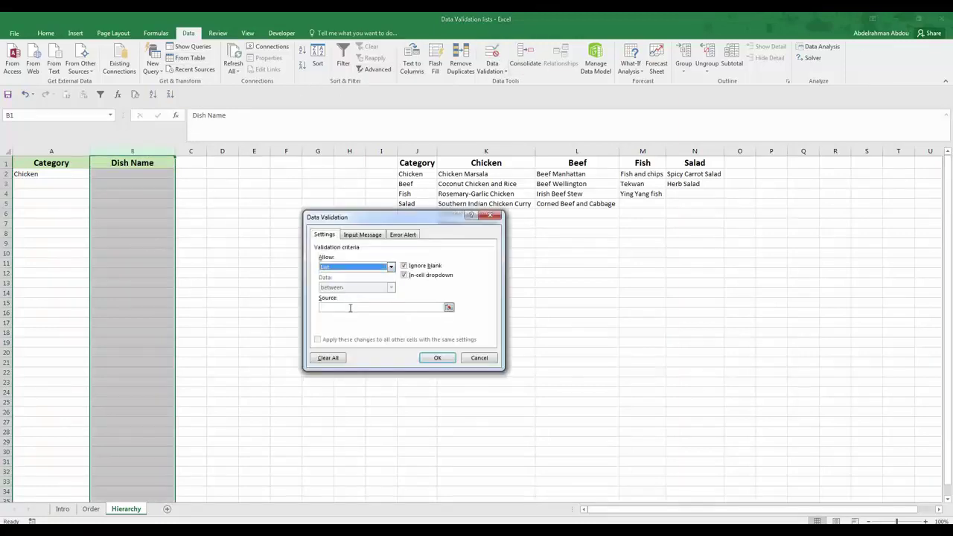
left_click(356, 306)
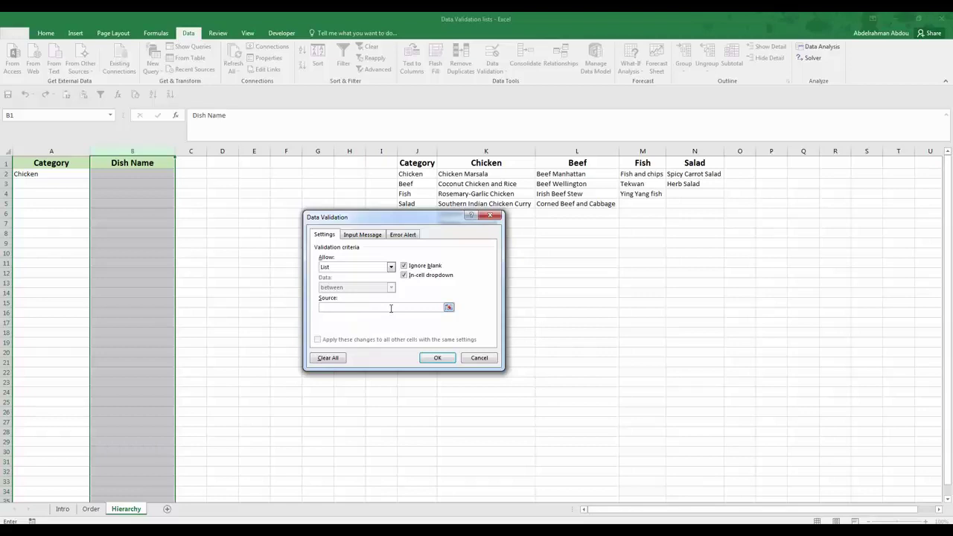
left_click(448, 307)
left_click(65, 162)
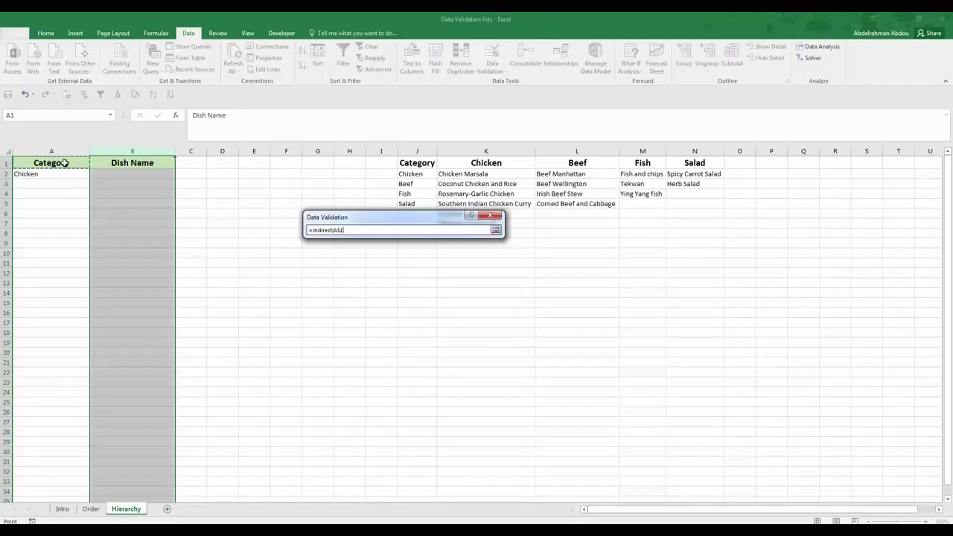
key("F4")
type(")")
left_click(495, 230)
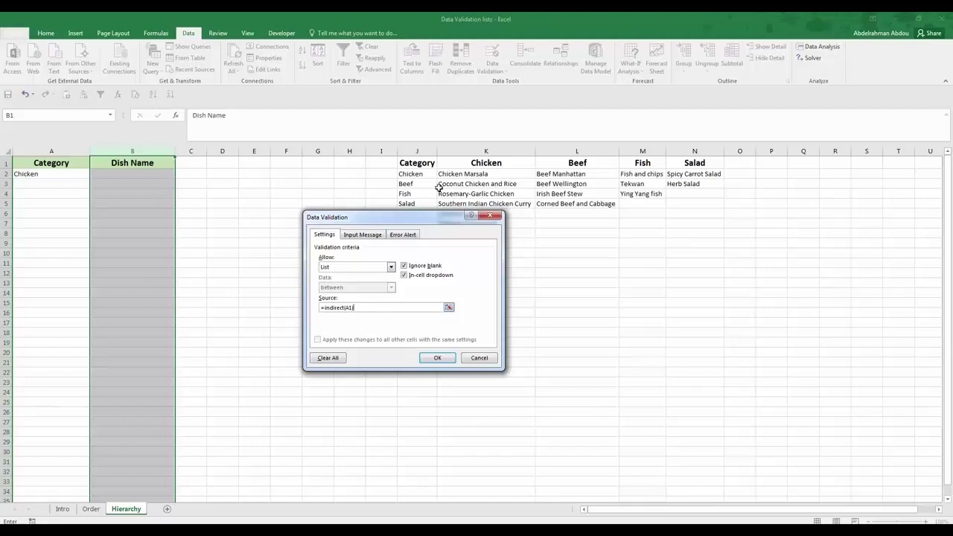
left_click(439, 358)
Step: Pick Chicken Marsala in B2, then Beef in A3 and Beef Wellington in B3
left_click(161, 175)
left_click(179, 174)
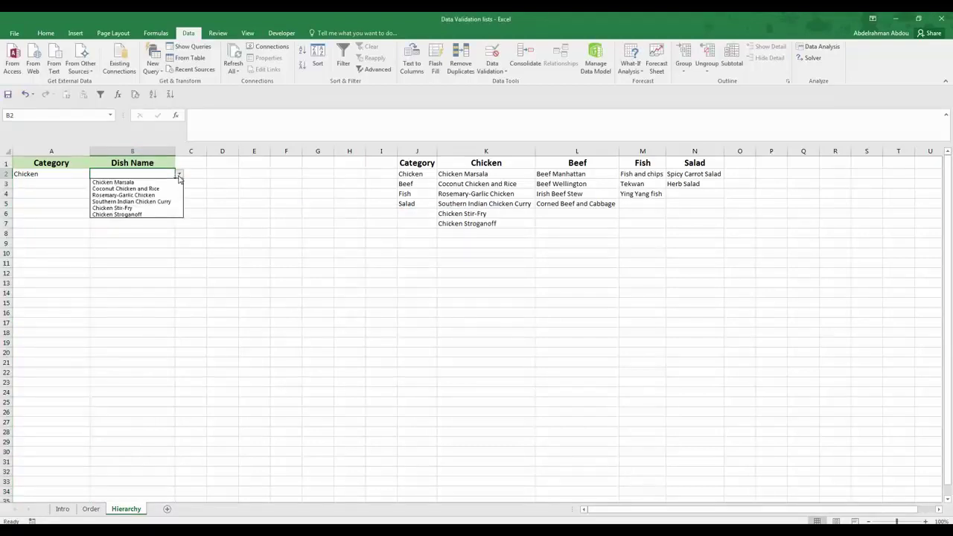
left_click(160, 184)
left_click(78, 183)
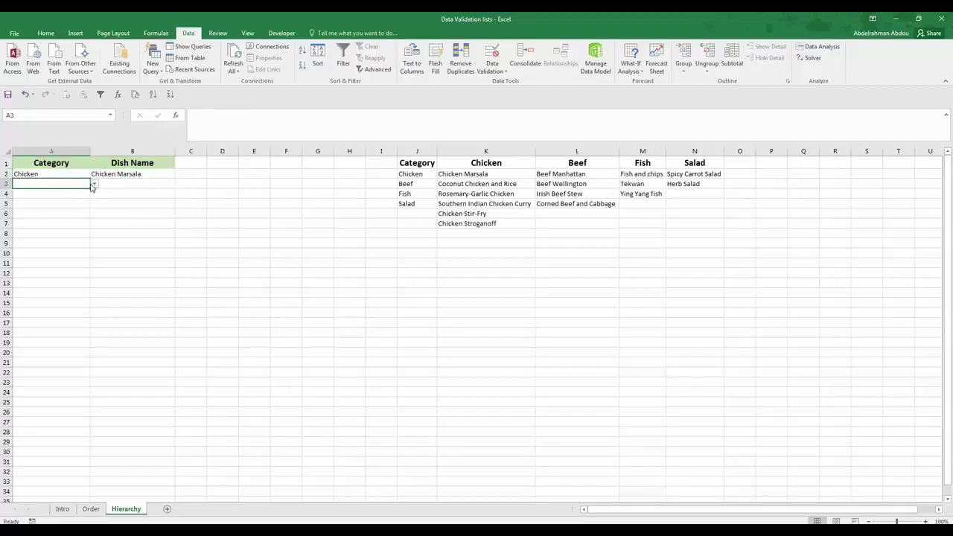
left_click(94, 183)
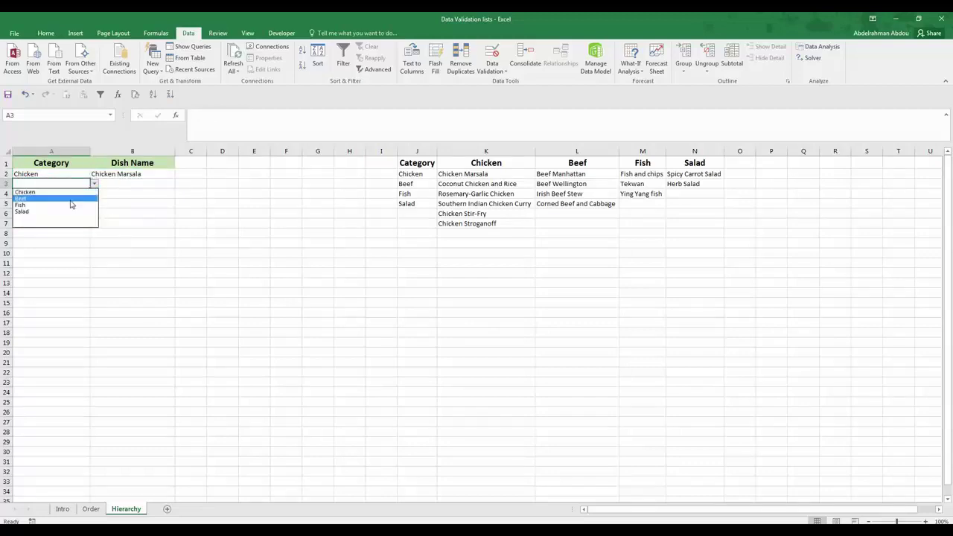
left_click(71, 199)
left_click(169, 182)
left_click(179, 183)
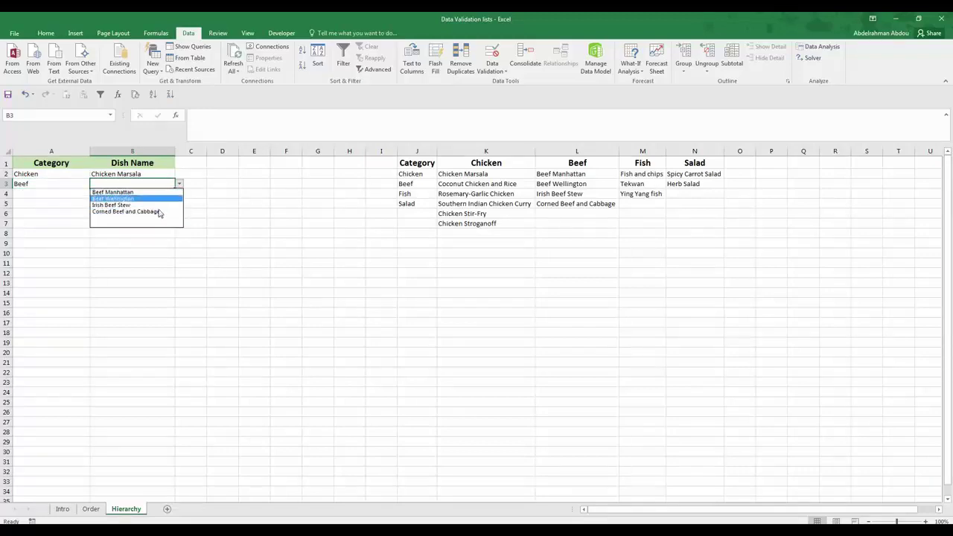
left_click(151, 197)
Step: Check B3's beef dish list for a blank entry, then select the source lists J1:N7
left_click(102, 199)
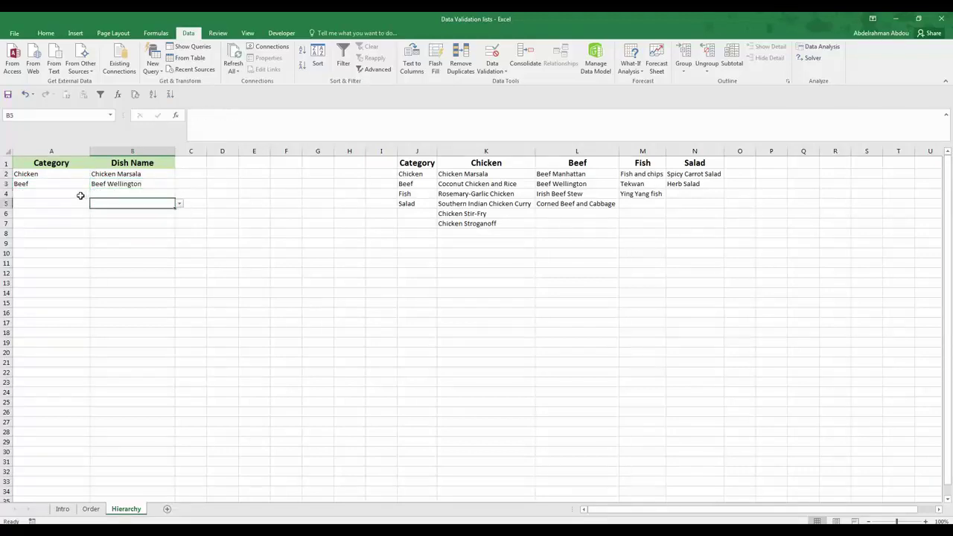
left_click(80, 195)
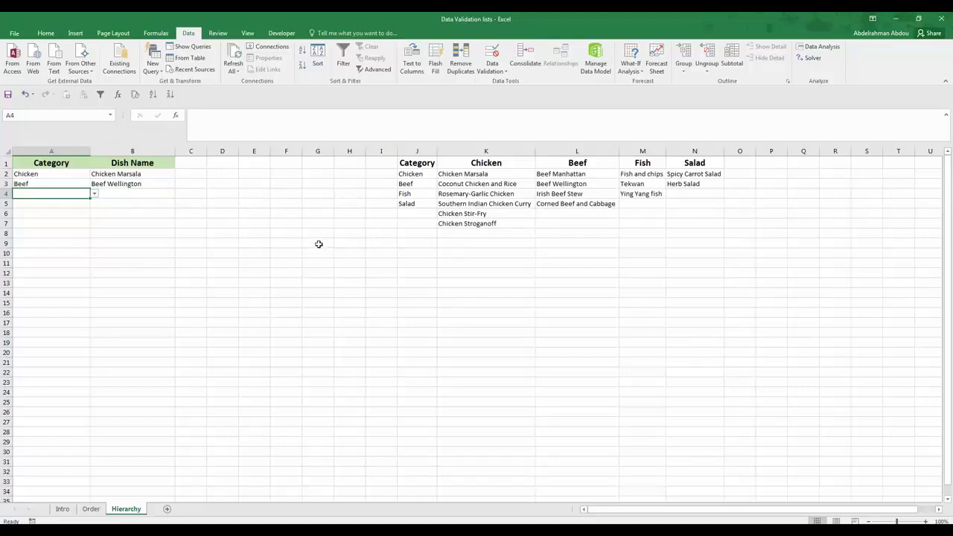
key("Up")
key("Right")
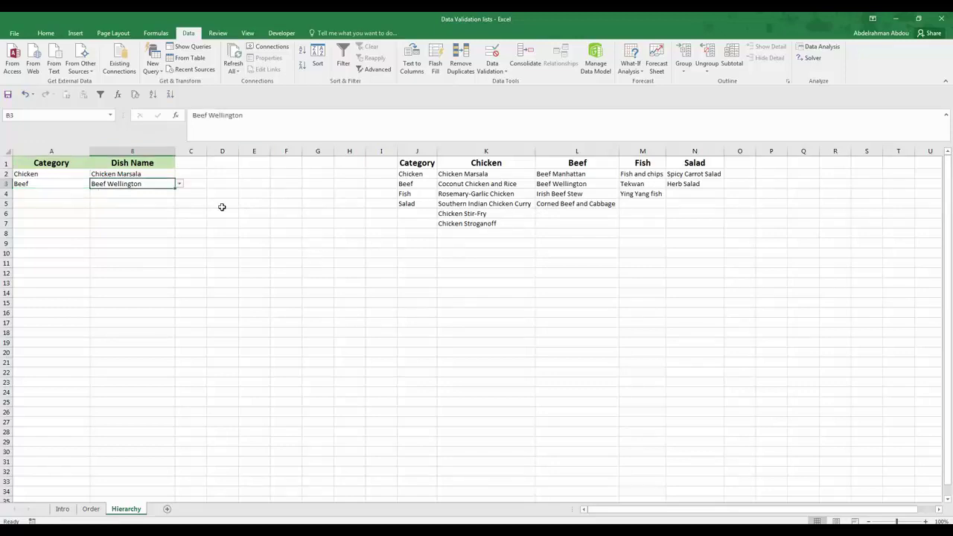
left_click(179, 184)
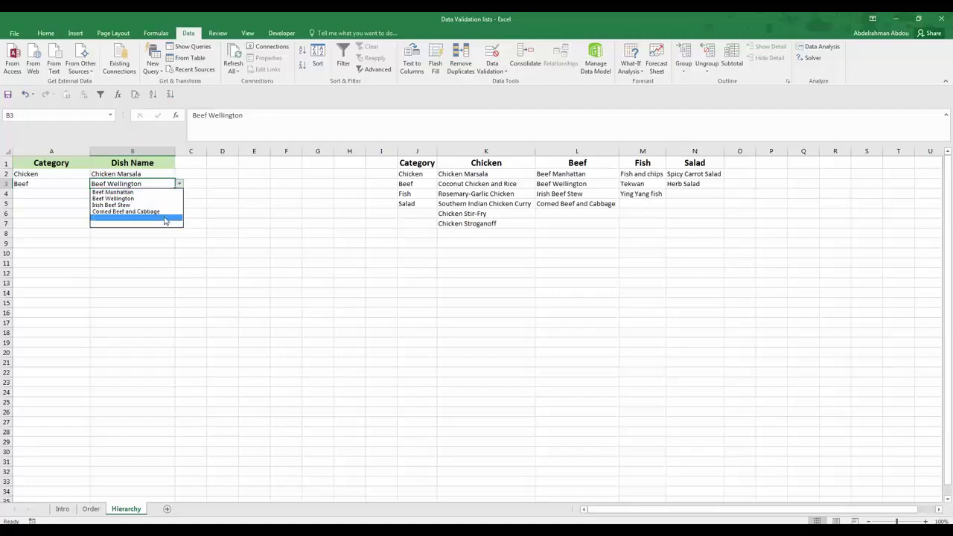
left_click(440, 167)
left_click_drag(417, 162, 704, 227)
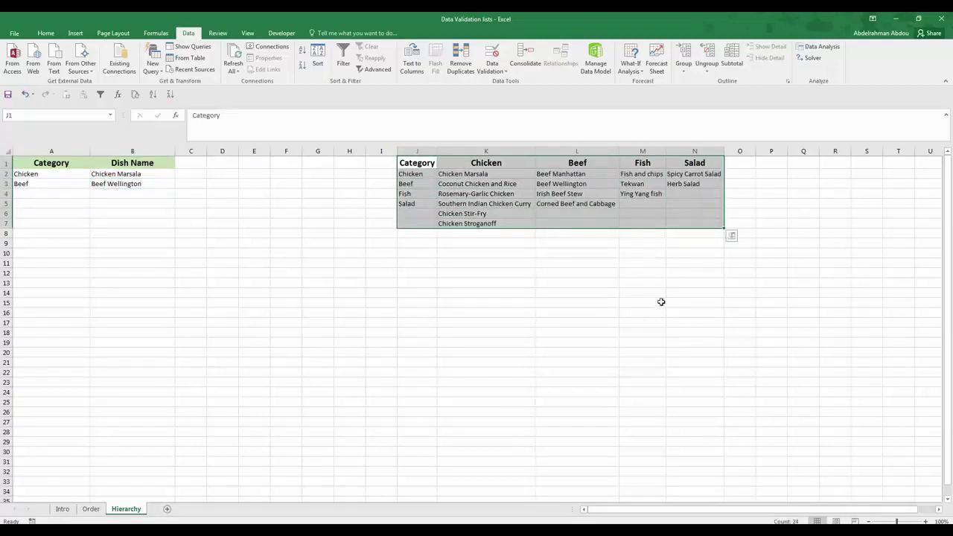
Step: Select only the blank cells in the source lists with Go To Special > Blanks
left_click(45, 33)
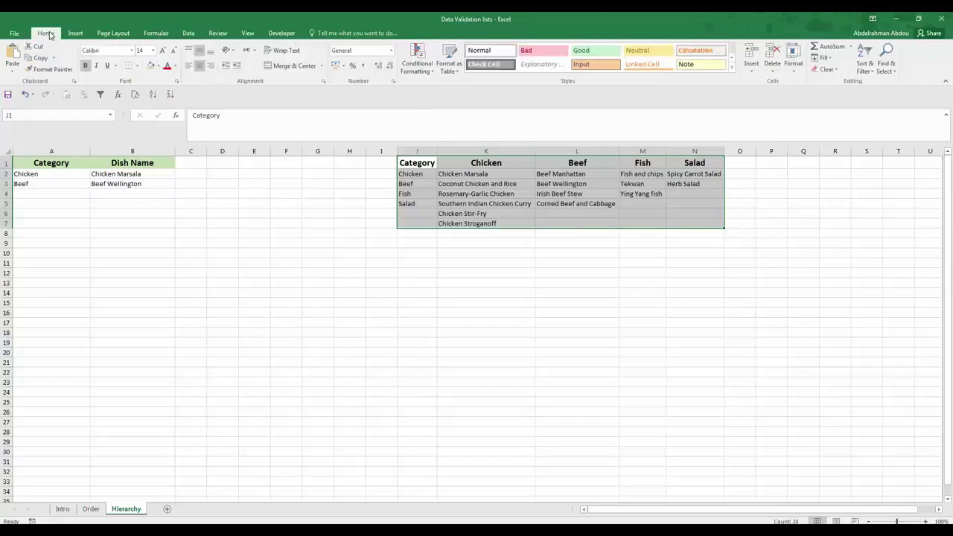
left_click(886, 71)
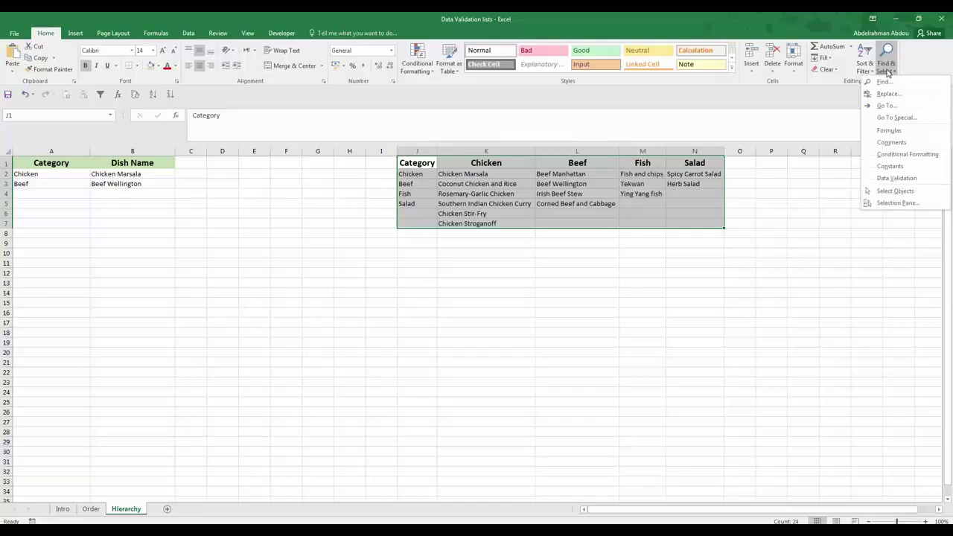
left_click(891, 118)
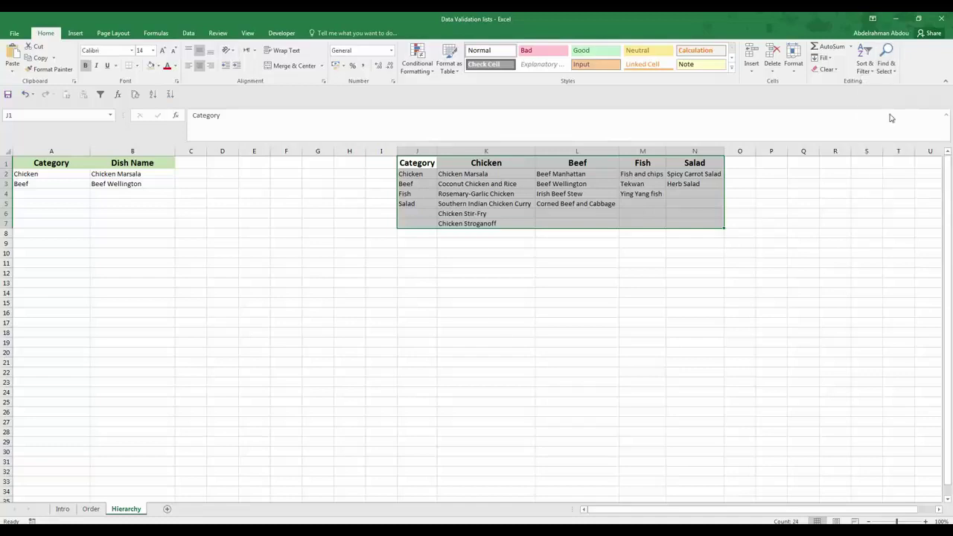
left_click(349, 305)
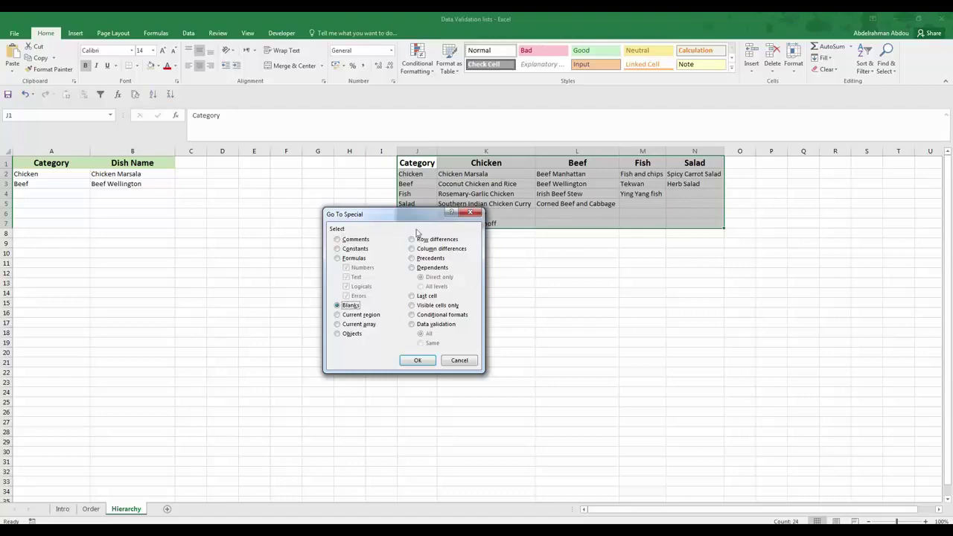
left_click_drag(426, 216, 463, 272)
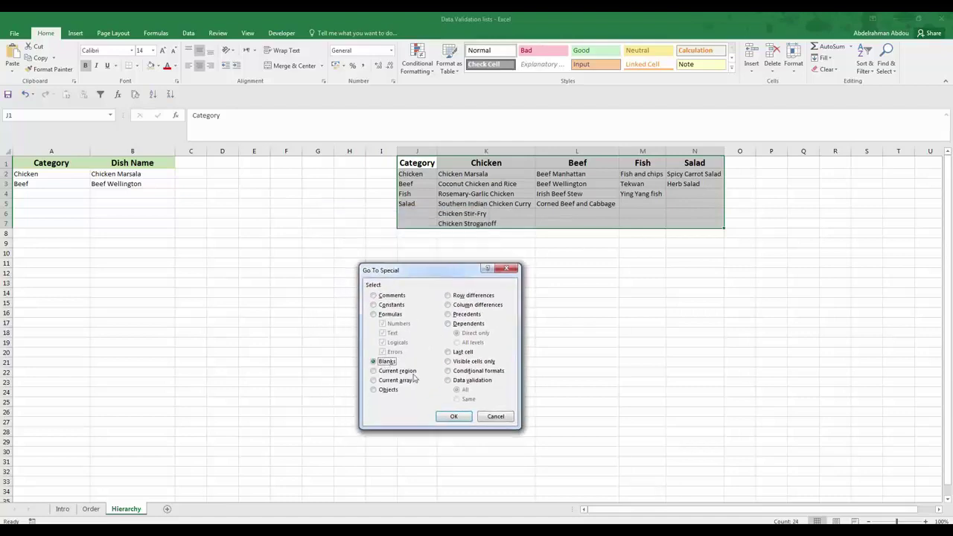
left_click(454, 416)
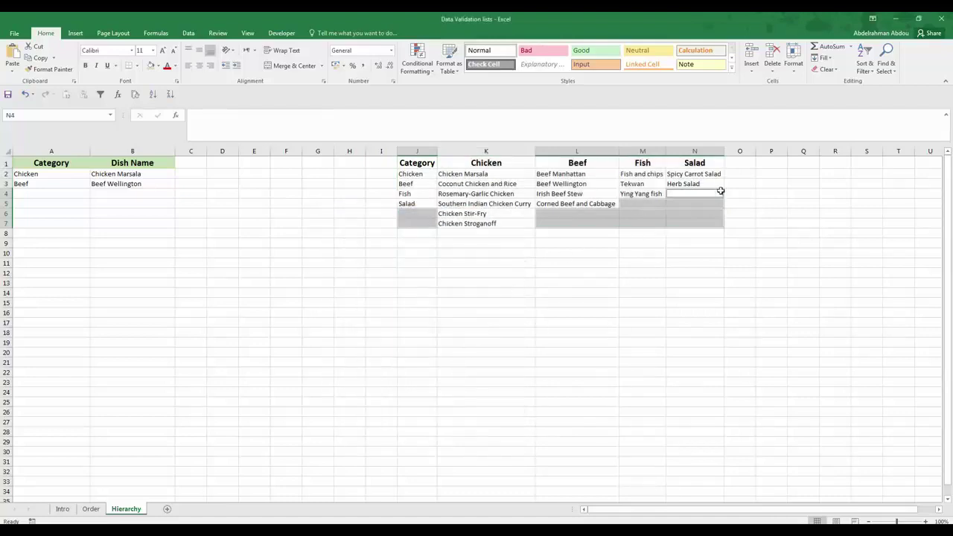
Step: Delete the selected blank cells with Shift cells up, then check the Category list's end
right_click(642, 215)
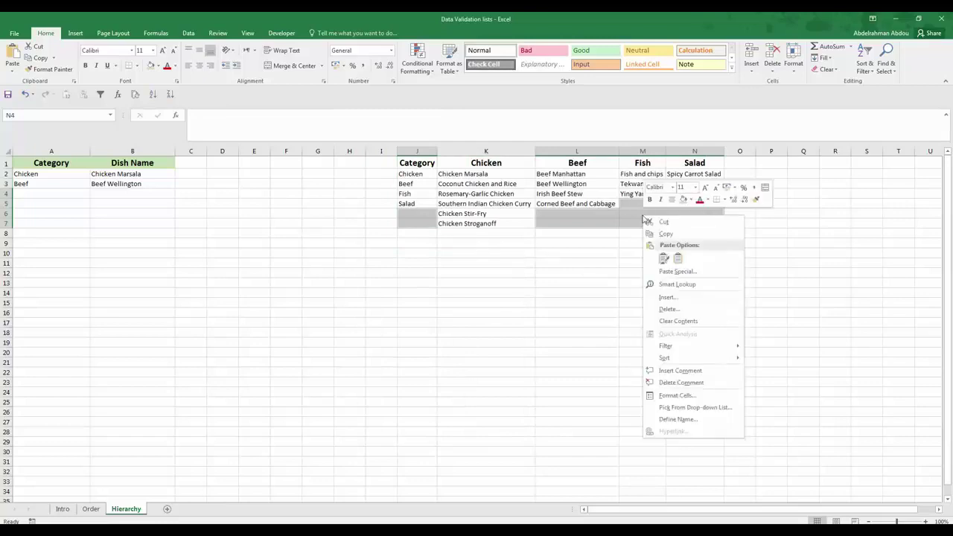
left_click(648, 320)
left_click(648, 303)
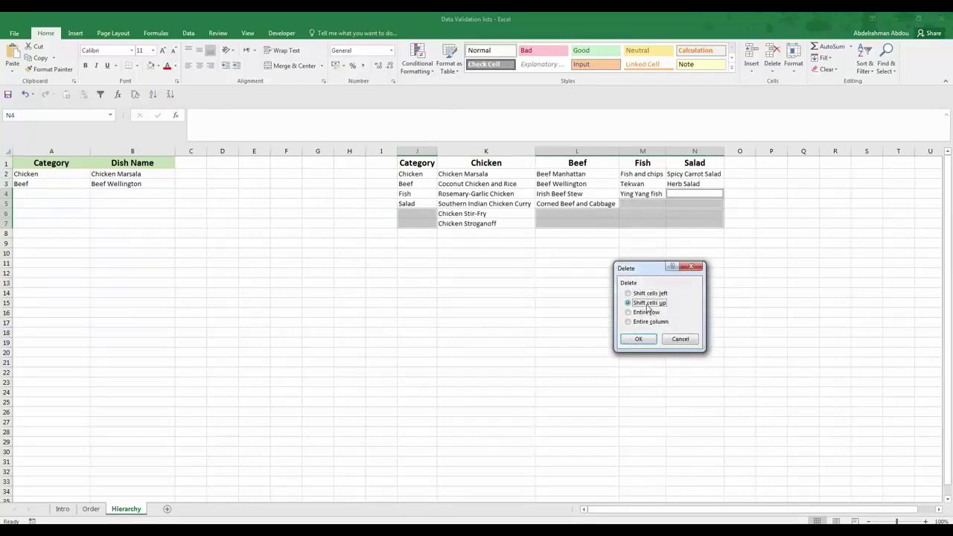
left_click(639, 340)
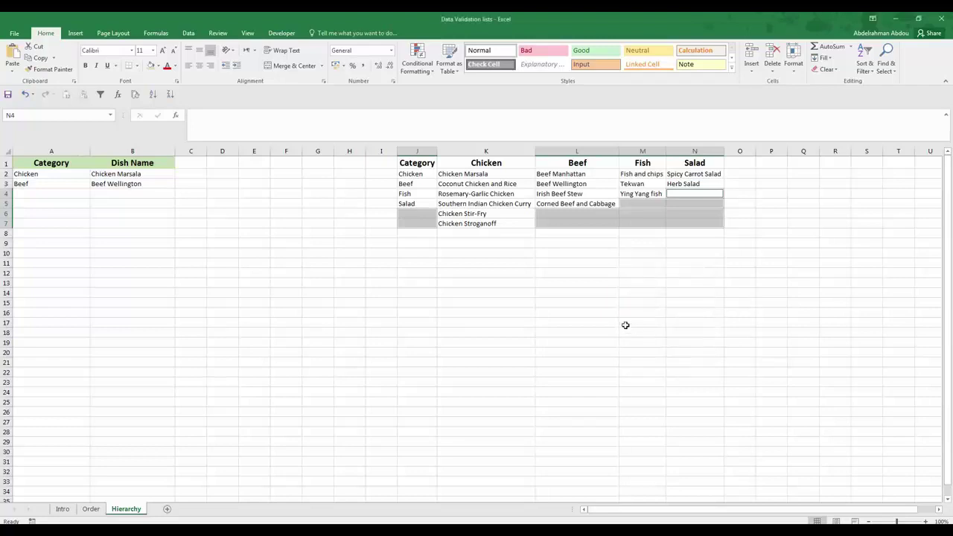
left_click(452, 243)
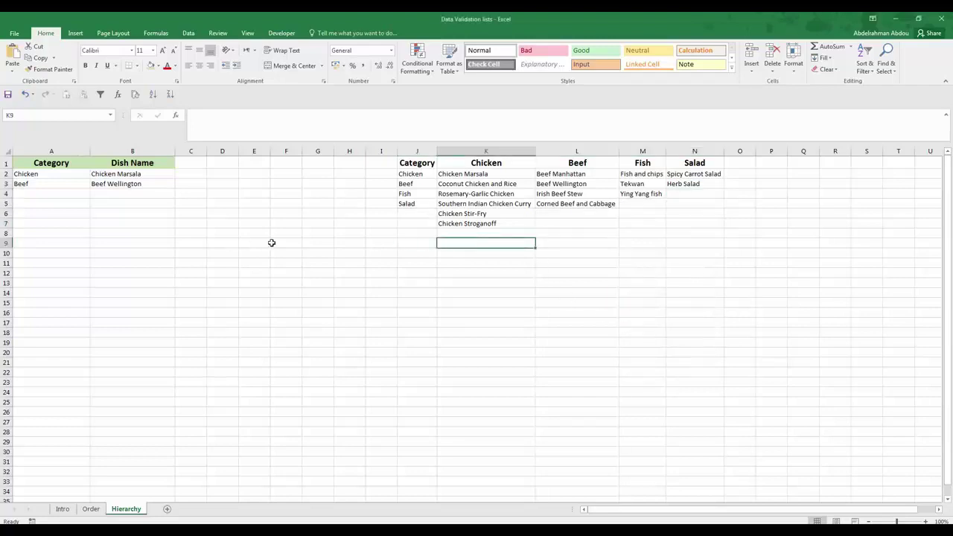
left_click(408, 216)
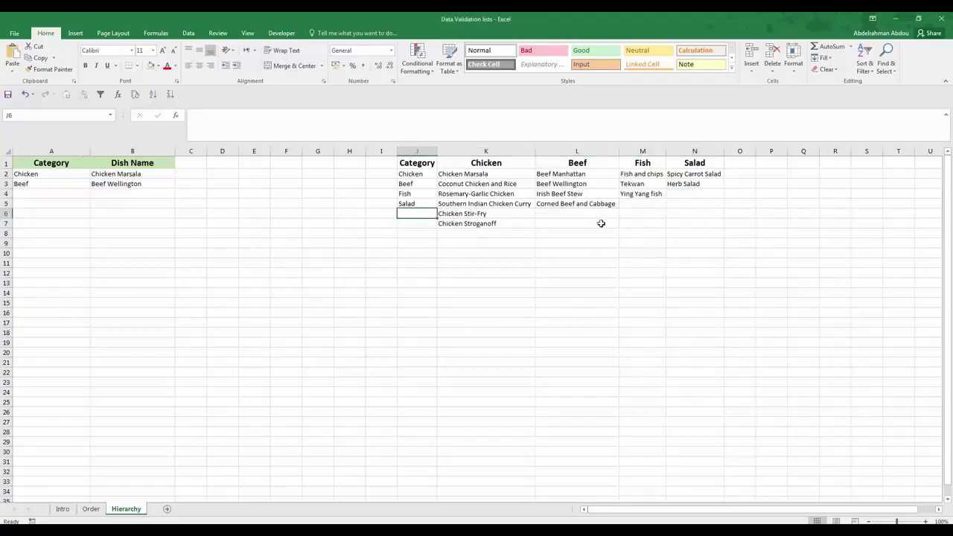
Step: Confirm B3's dish list has no blank entry, then choose Salad in A4
left_click(108, 186)
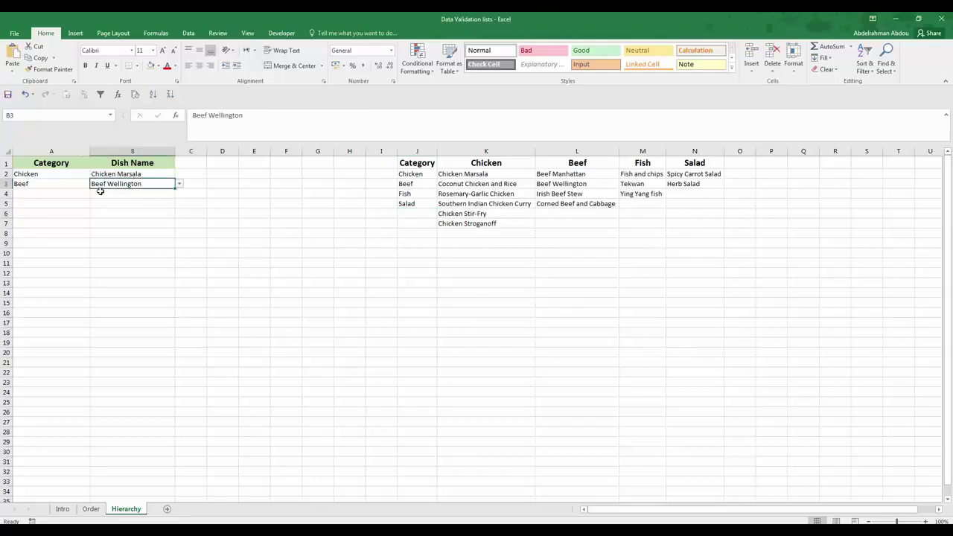
left_click(180, 184)
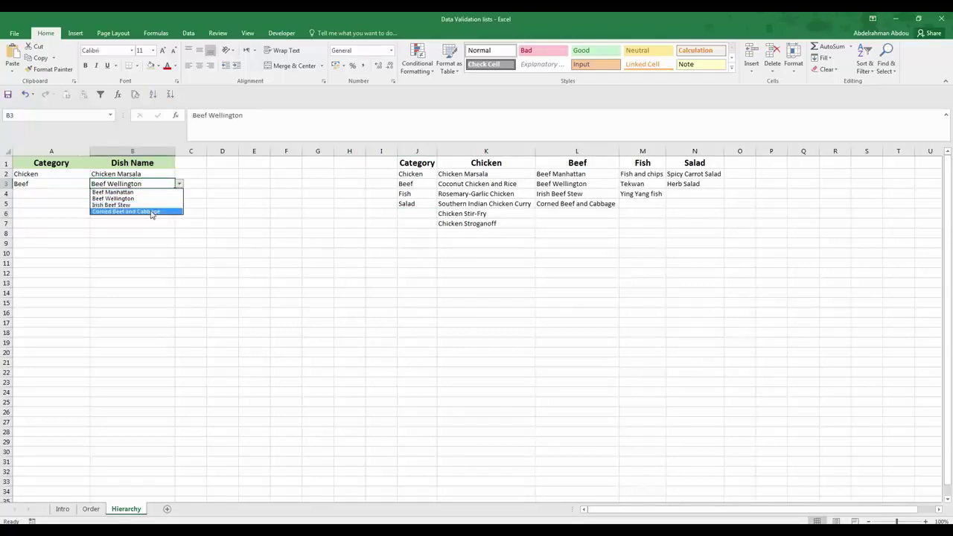
left_click(49, 193)
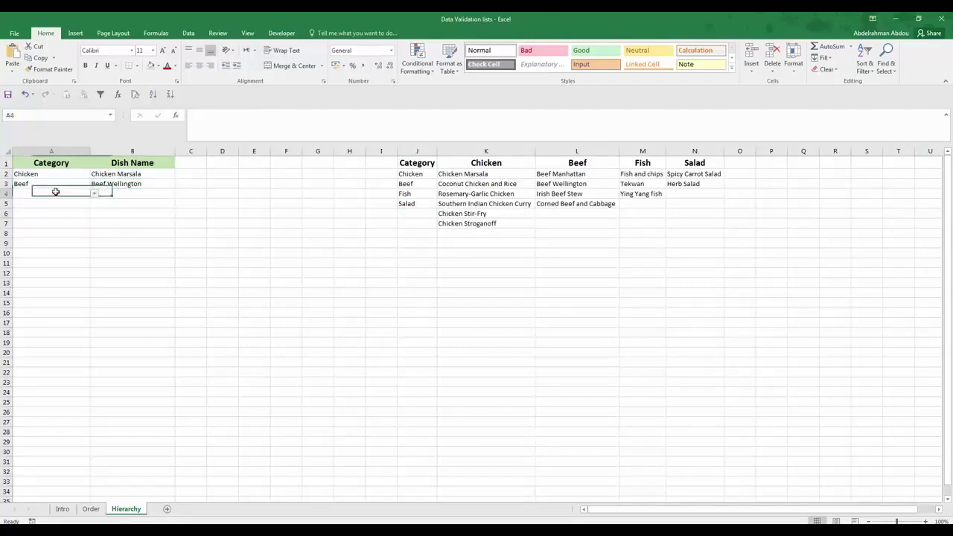
left_click(94, 193)
left_click(67, 223)
left_click(145, 195)
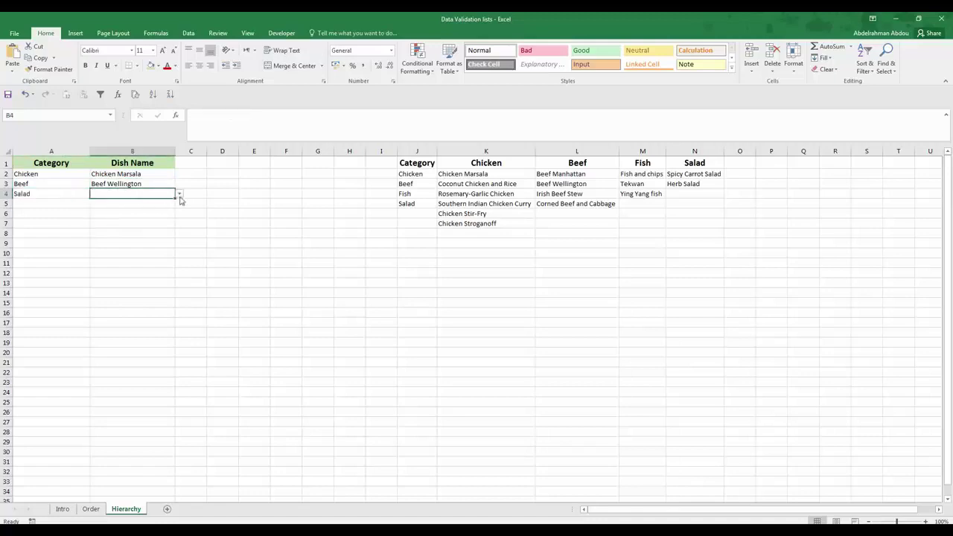